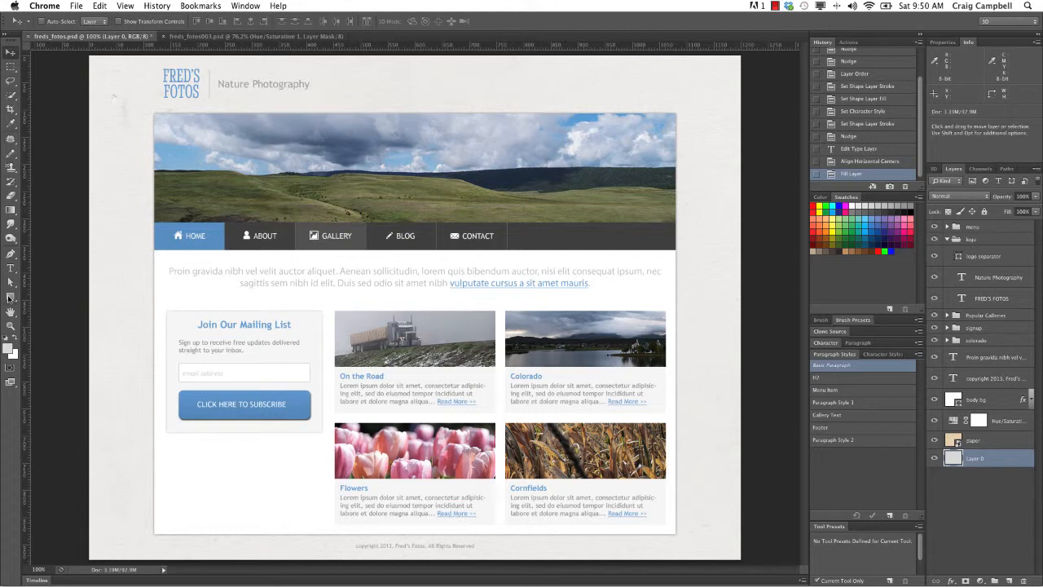
Activate the Rectangle tool and choose Shape as its drawing mode
left_click(10, 298)
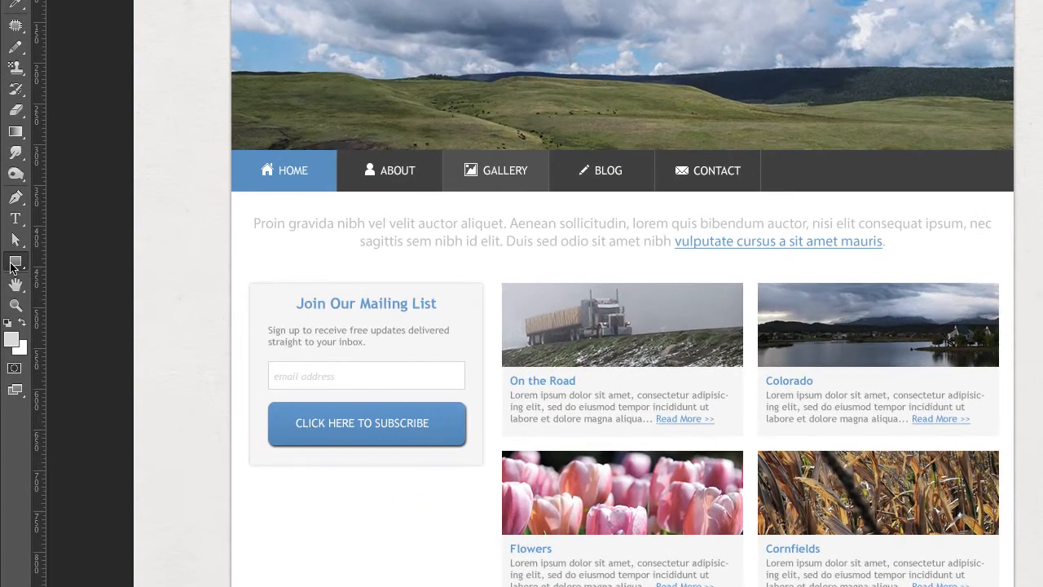
left_click(10, 263)
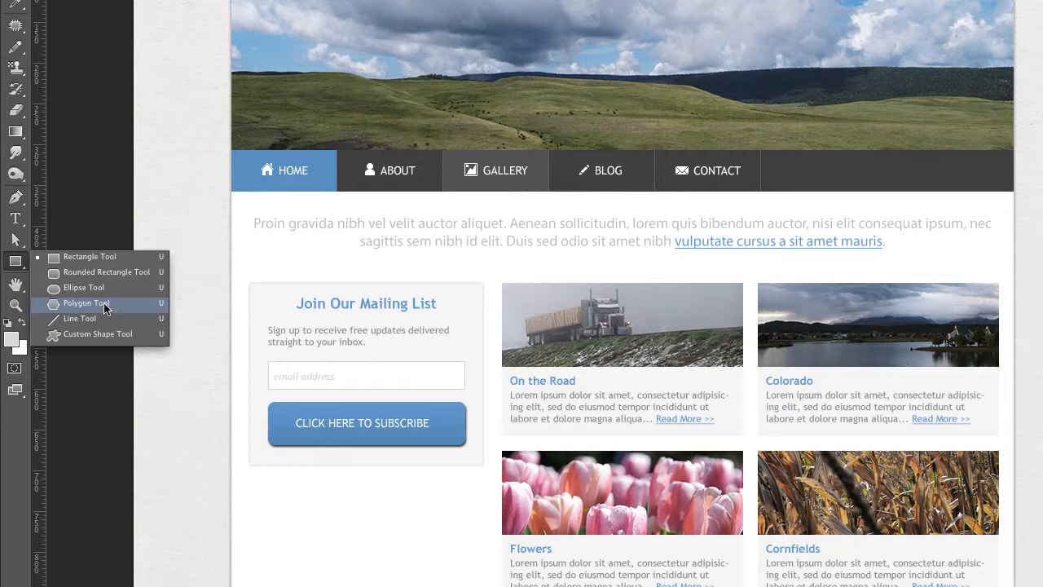
left_click(81, 261)
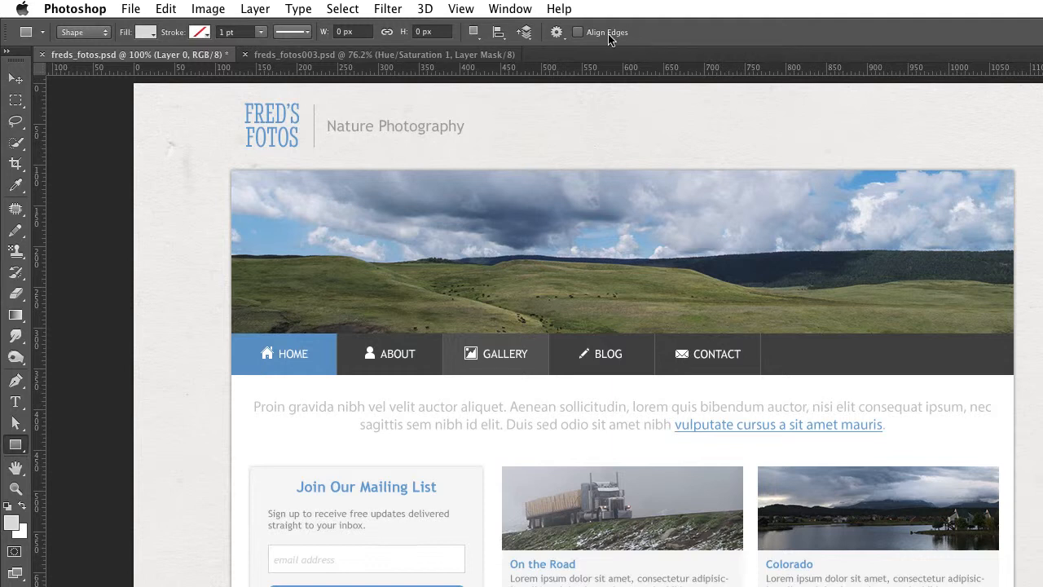
left_click(105, 36)
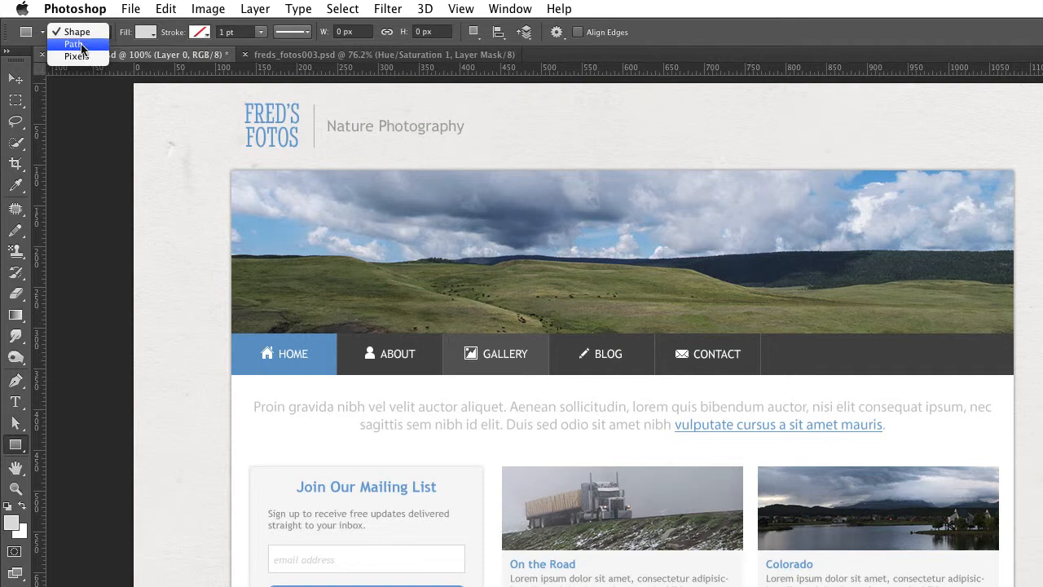
left_click(79, 32)
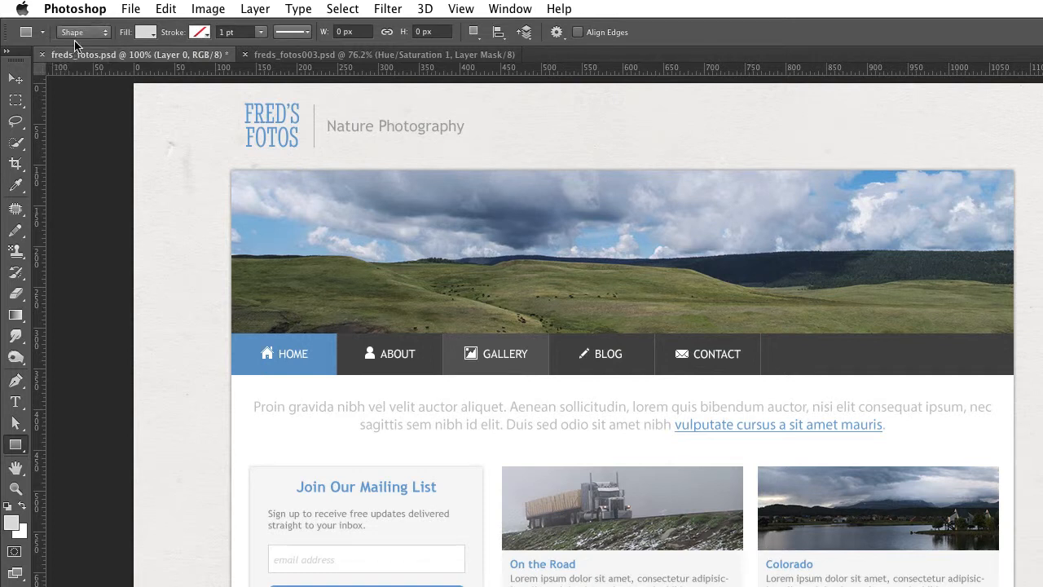
Sample fill colors from the banner sky and the dark menu bar, and set the shape fill to a solid red
left_click(146, 35)
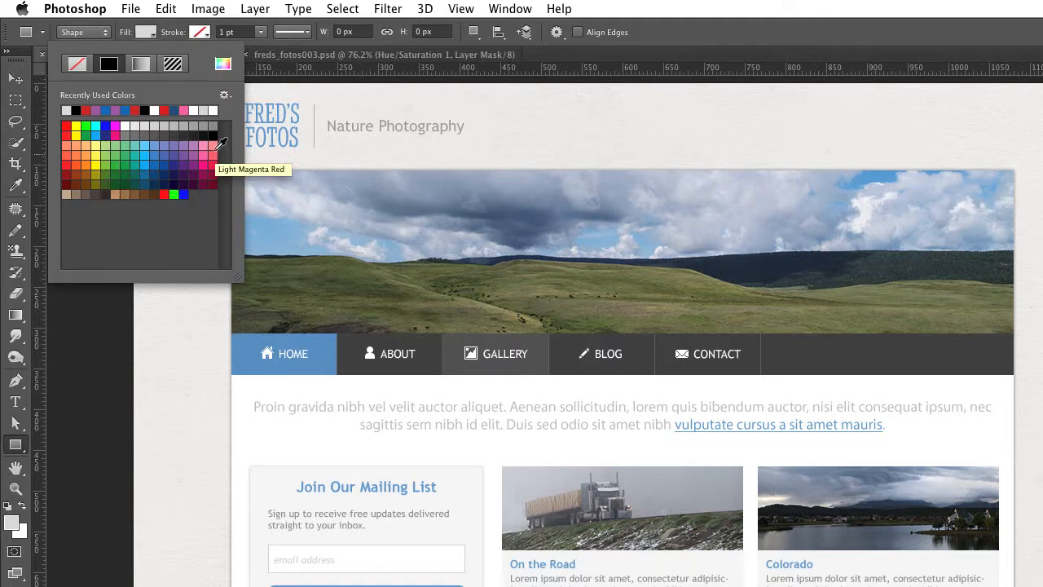
left_click(222, 65)
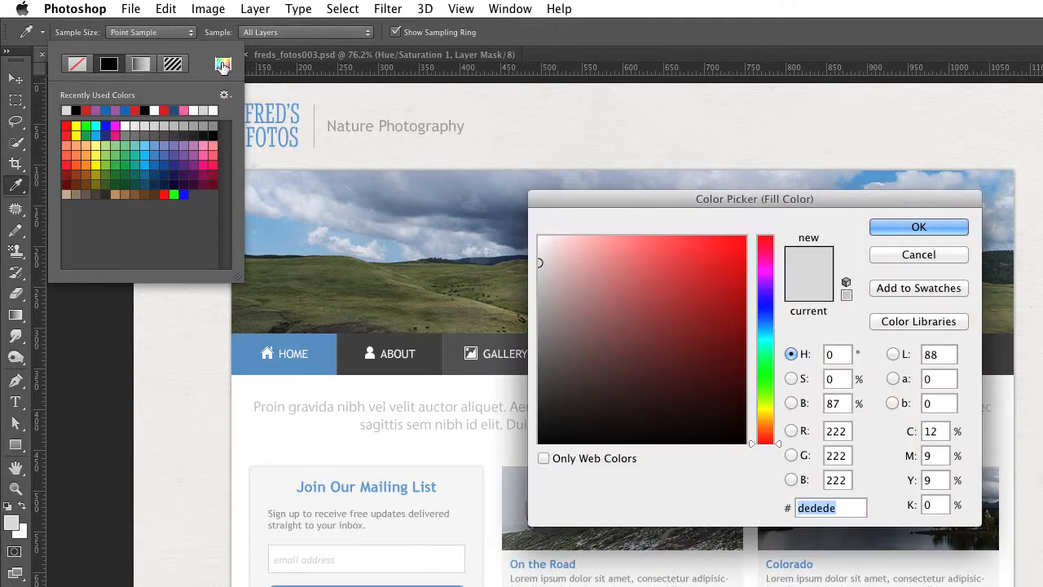
left_click_drag(615, 201, 583, 133)
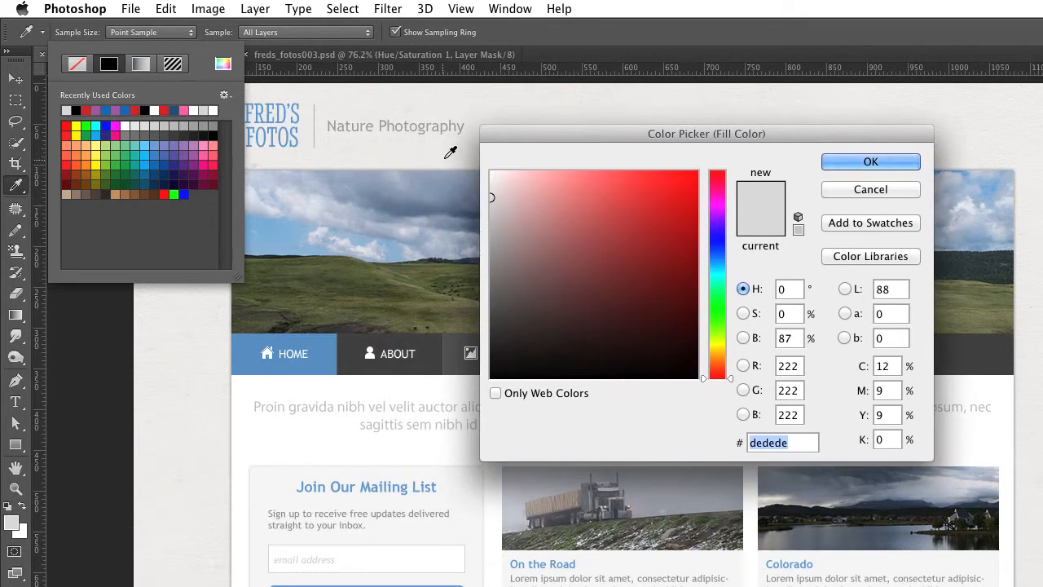
left_click(417, 182)
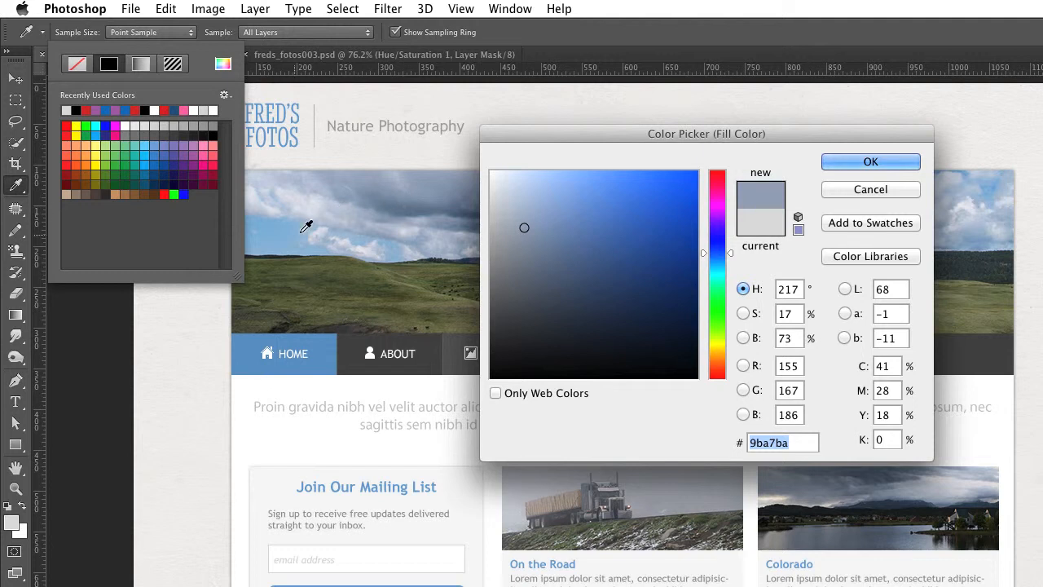
left_click(274, 238)
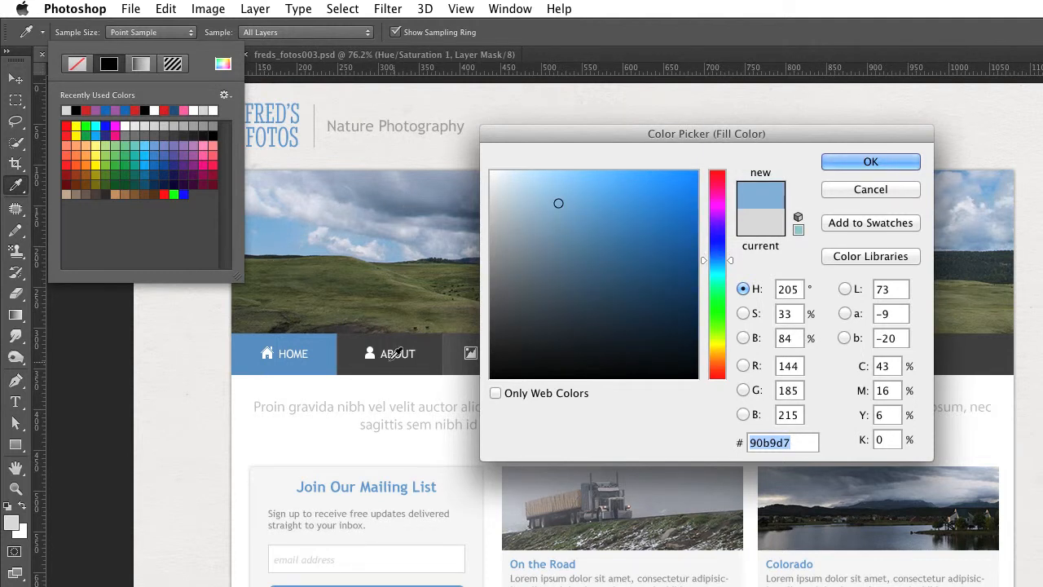
left_click(347, 347)
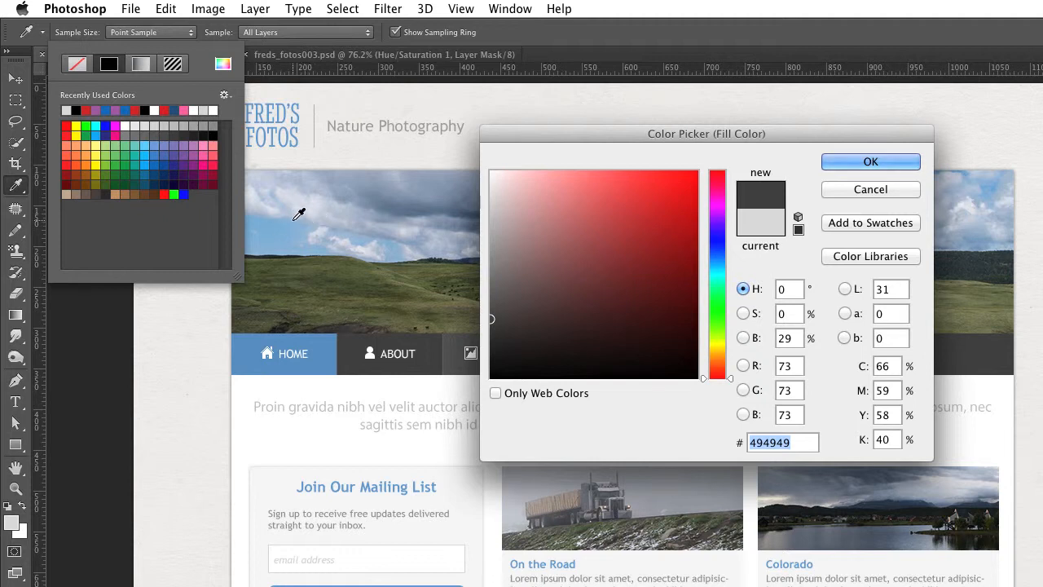
left_click_drag(606, 220, 651, 223)
left_click(869, 163)
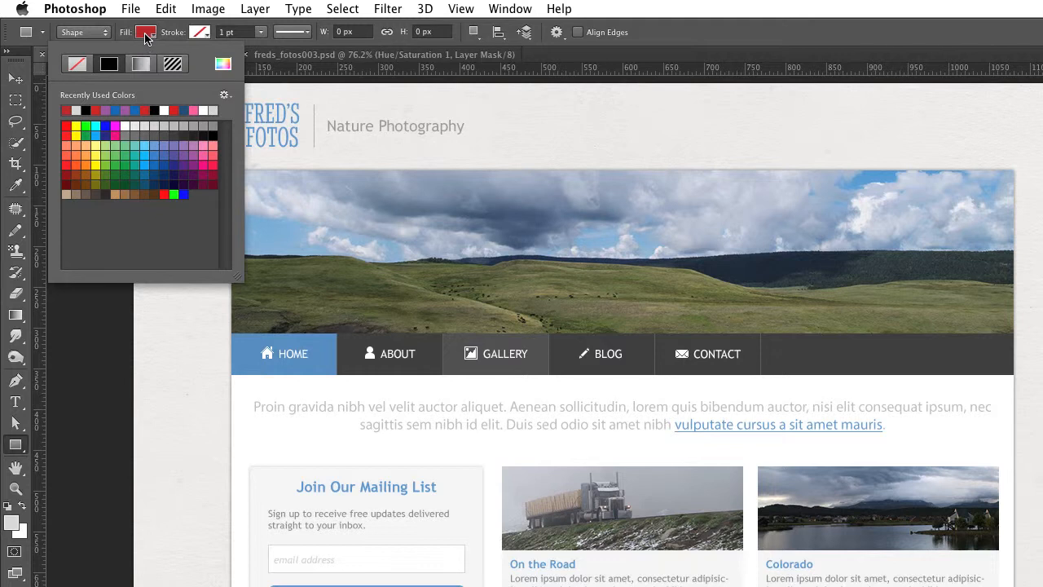
left_click(146, 34)
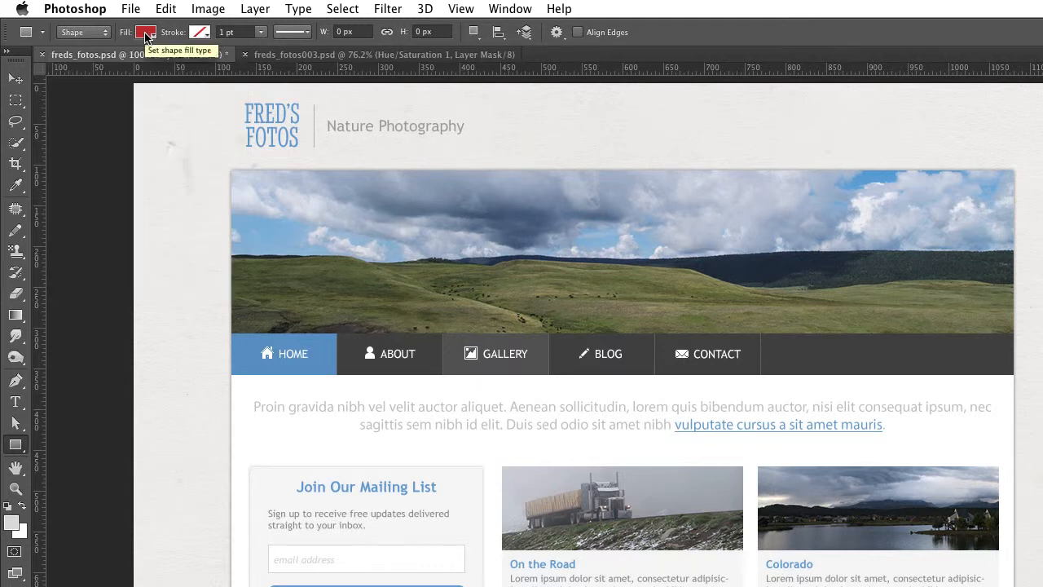
Set the shape's stroke color to dark red, 6d0000
left_click(200, 35)
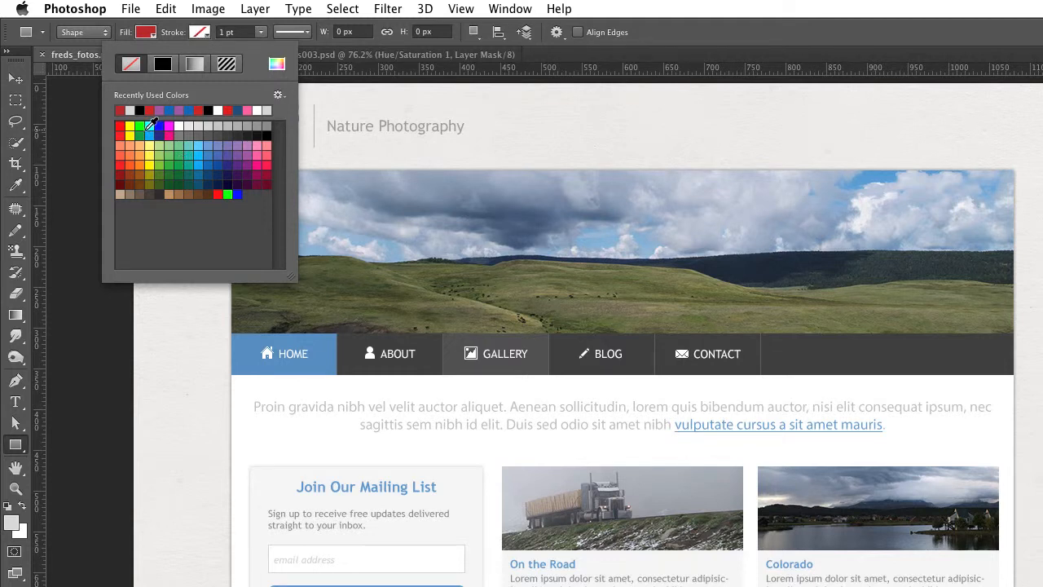
left_click(277, 65)
left_click_drag(628, 279, 693, 290)
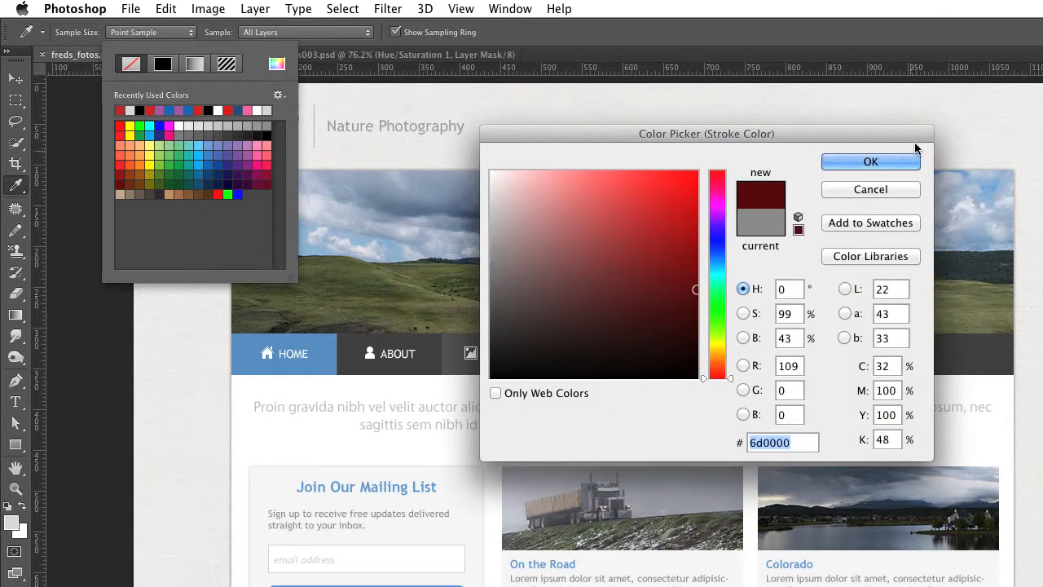
left_click(871, 163)
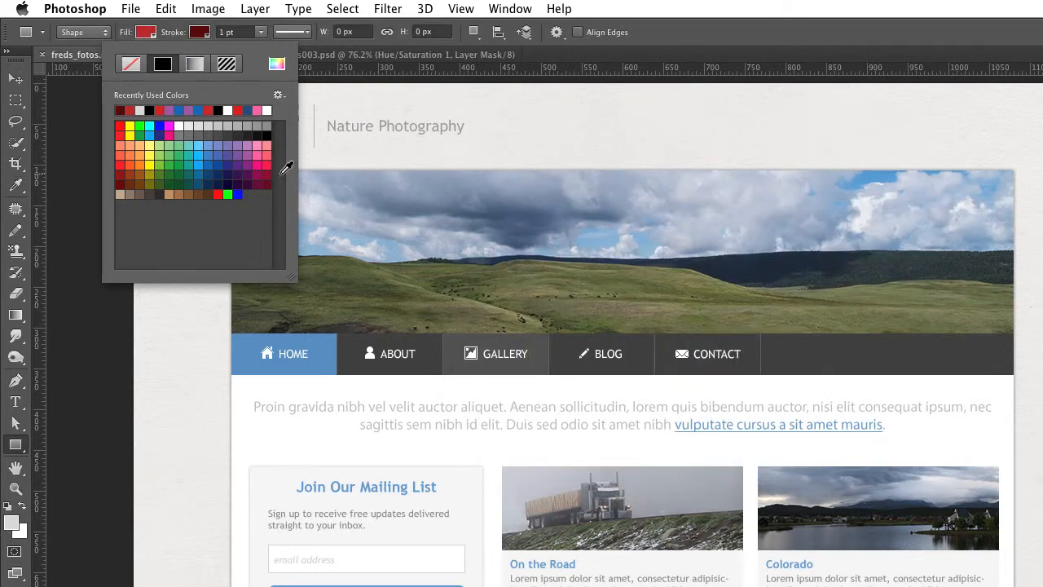
left_click(199, 34)
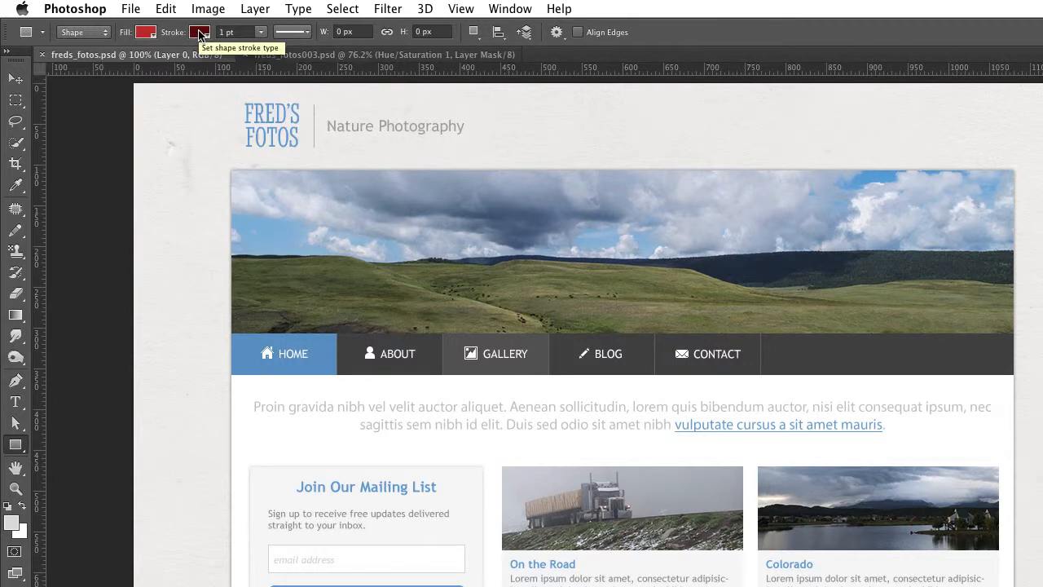
Try adjusting the shape's stroke width and set it to 1 pt
left_click(260, 38)
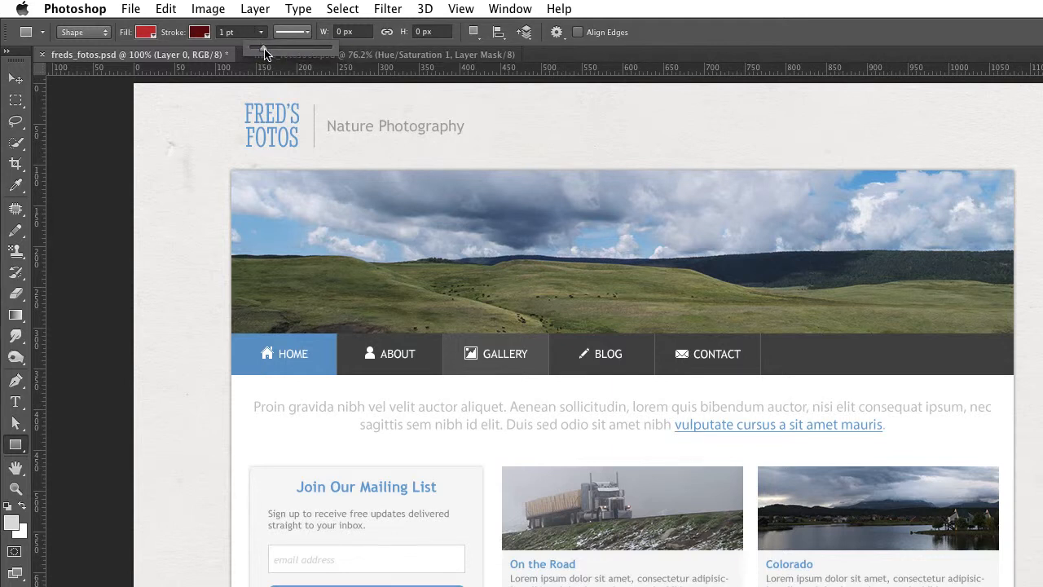
mouse_move(263, 48)
left_mouse_down()
mouse_move(290, 54)
mouse_move(255, 46)
mouse_move(262, 51)
left_mouse_up()
left_click(240, 32)
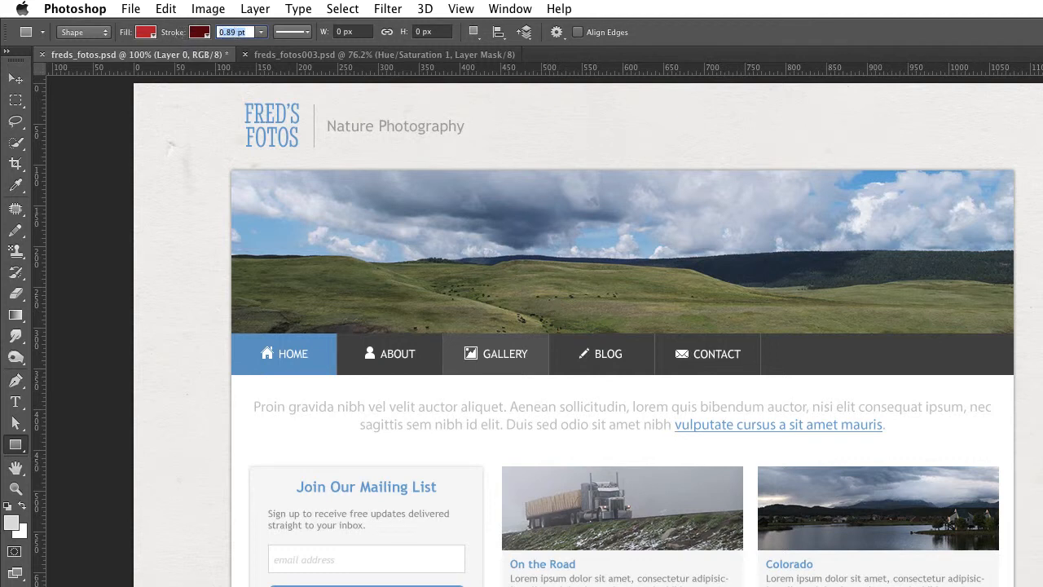
type("1")
key("Return")
Examine the stroke type presets and the detailed alignment, caps, corners and dash settings
left_click(299, 33)
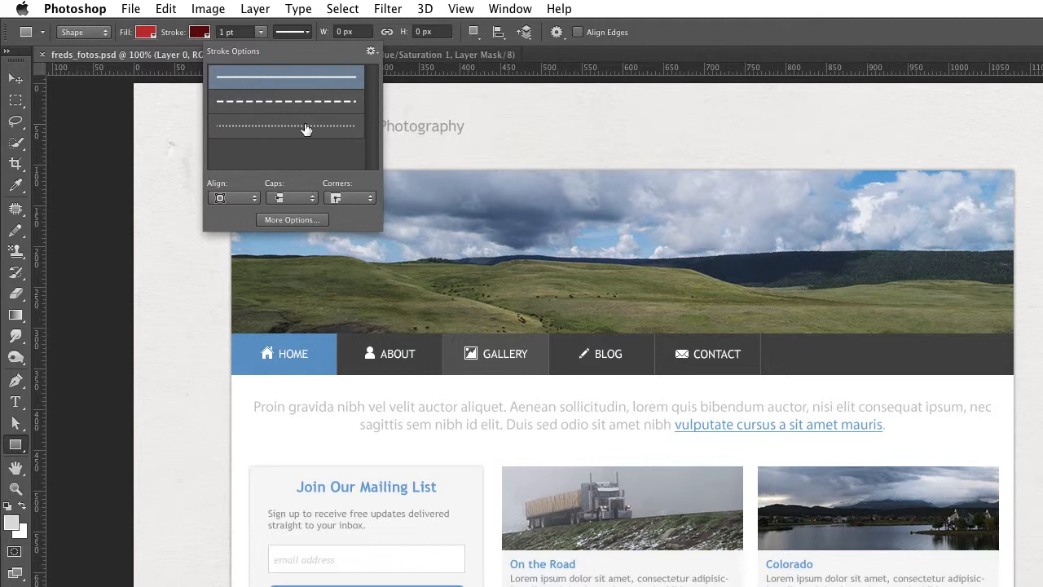
left_click(284, 221)
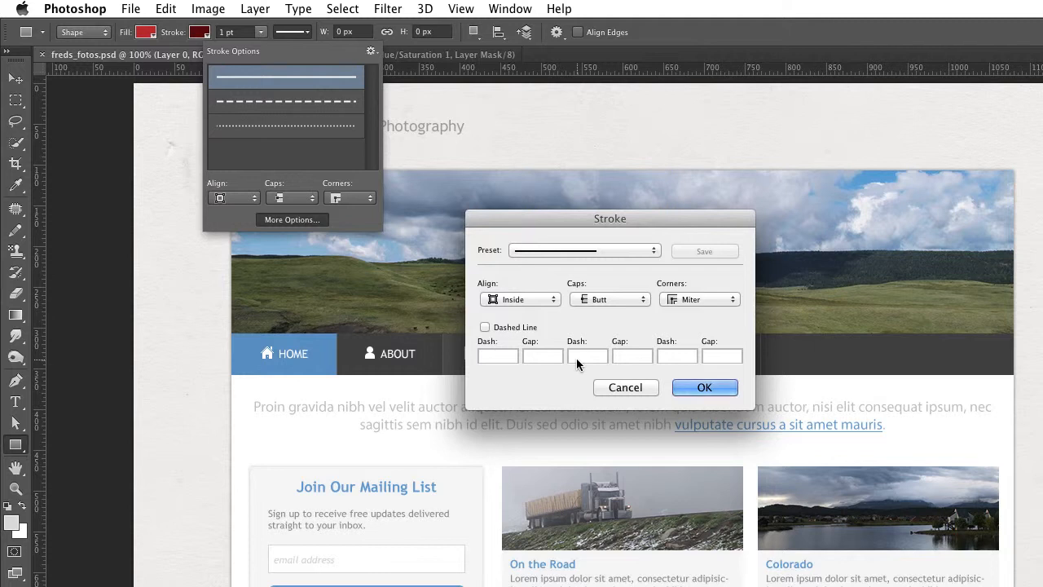
left_click(614, 389)
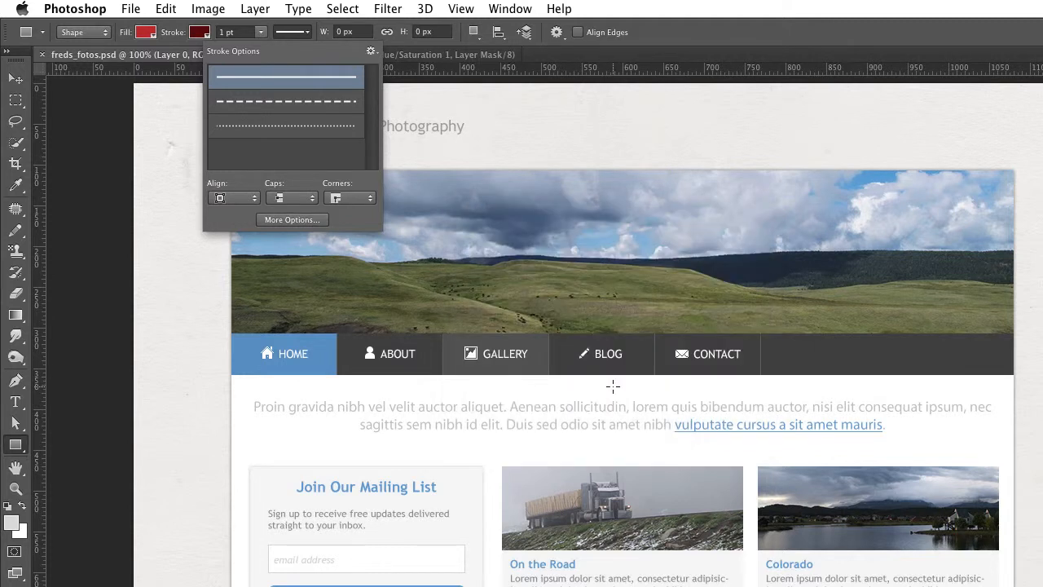
left_click(302, 35)
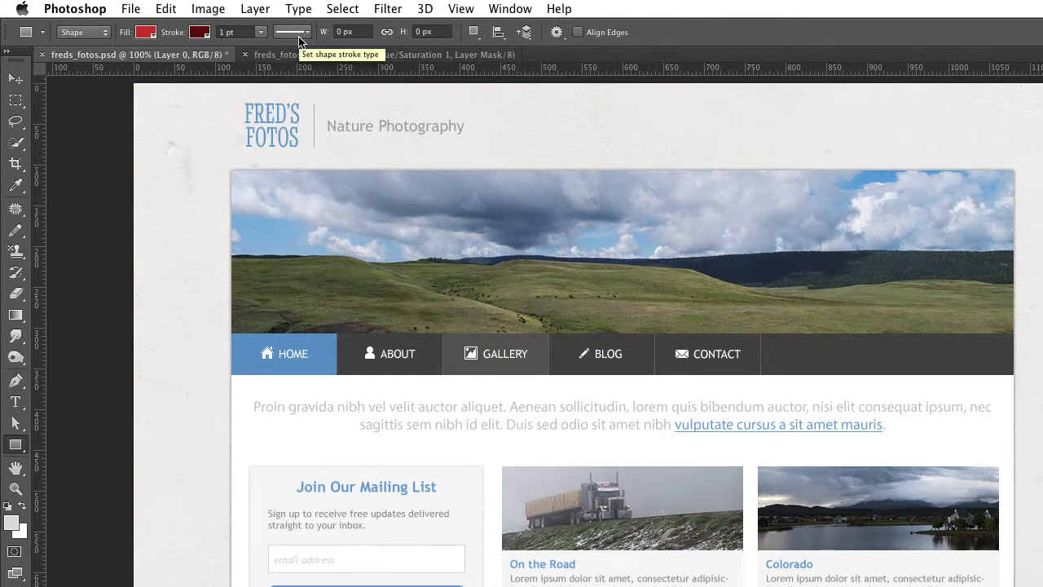
left_click(355, 33)
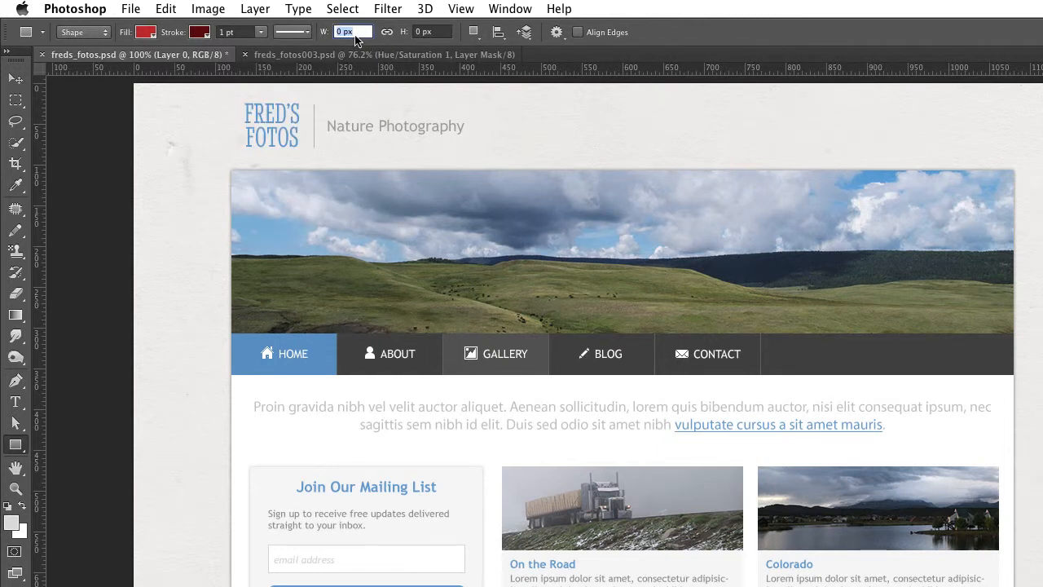
key("Tab")
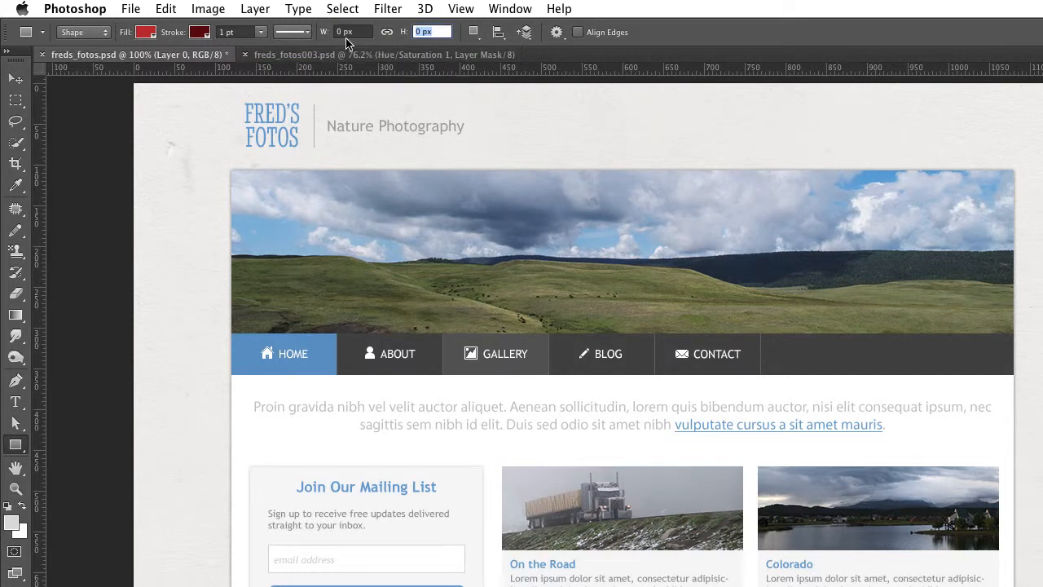
left_click(362, 32)
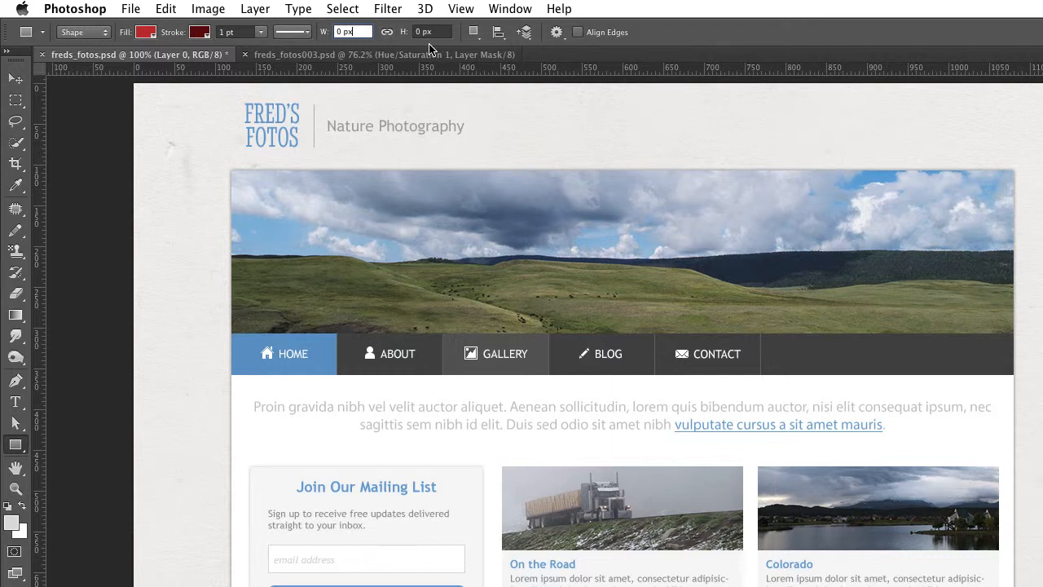
Turn on Align Edges for the Rectangle tool
left_click(578, 33)
Add a horizontal guide at 110 px in the freds_fotos003.psd document
left_click(294, 57)
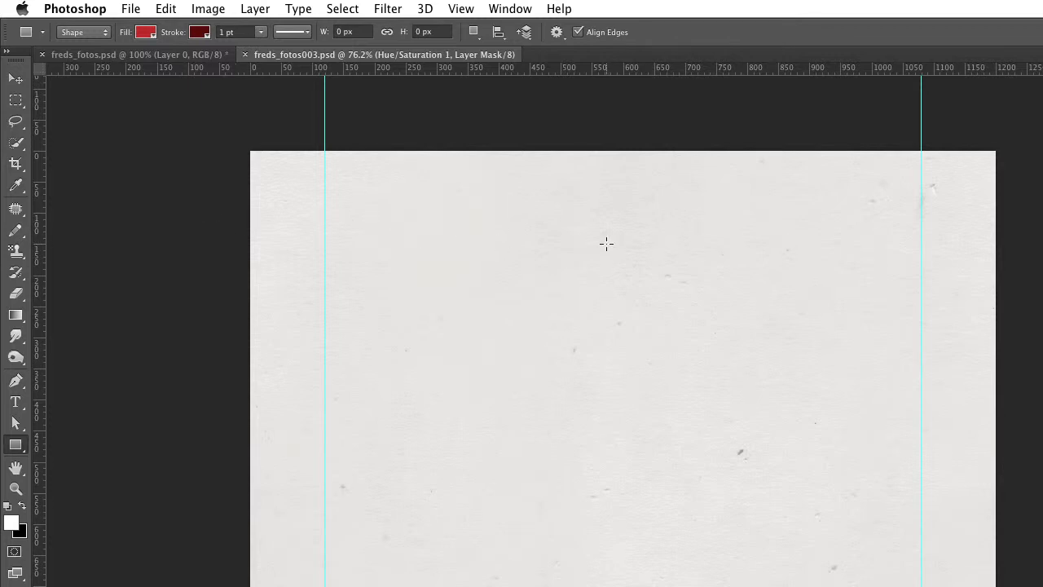
left_click(459, 9)
left_click(480, 416)
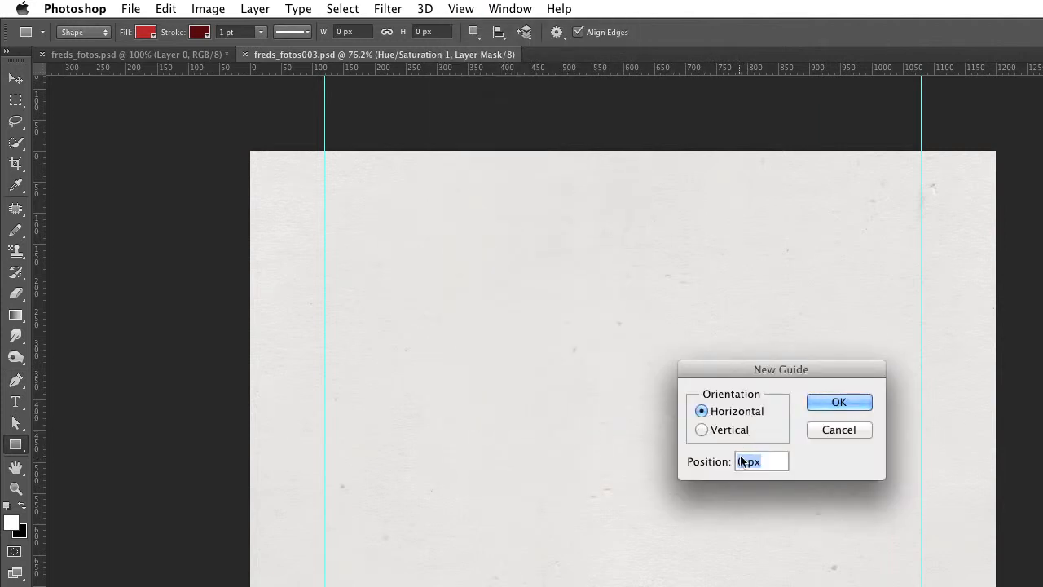
type("110")
left_click(845, 405)
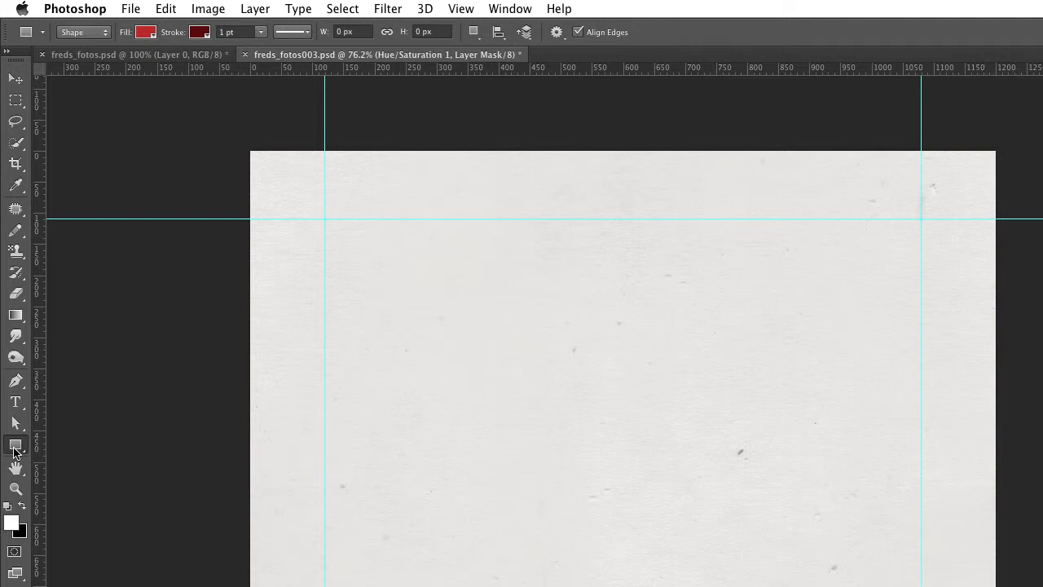
Set the Rectangle tool's fill to white and its stroke to none
left_click(145, 33)
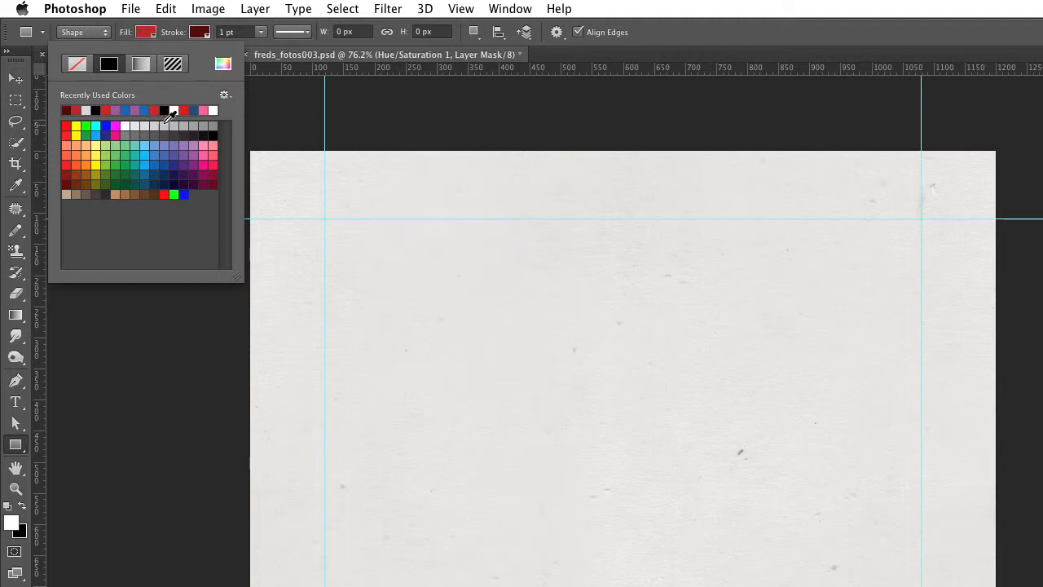
left_click(124, 126)
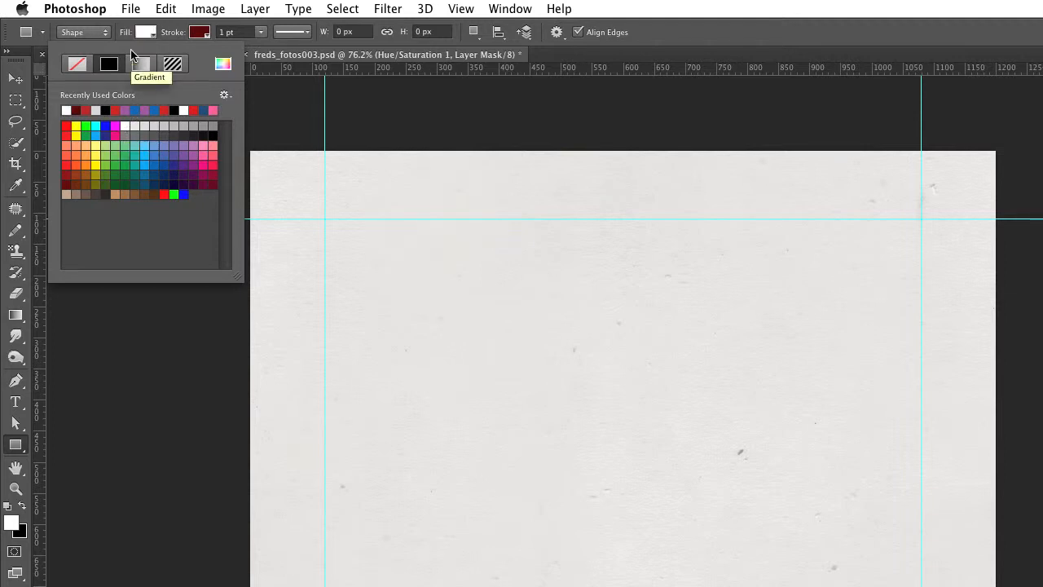
left_click(145, 33)
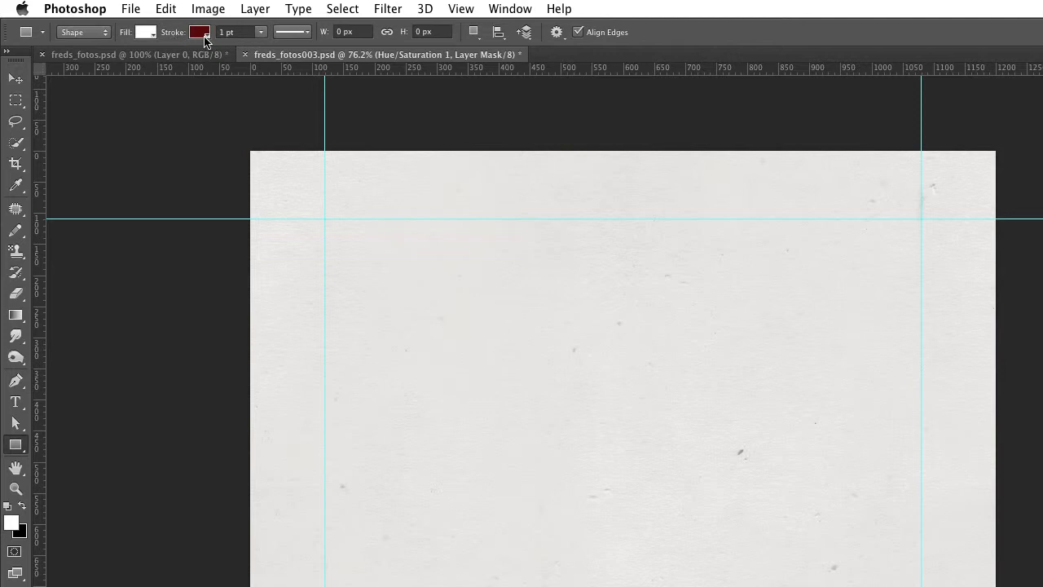
left_click(198, 34)
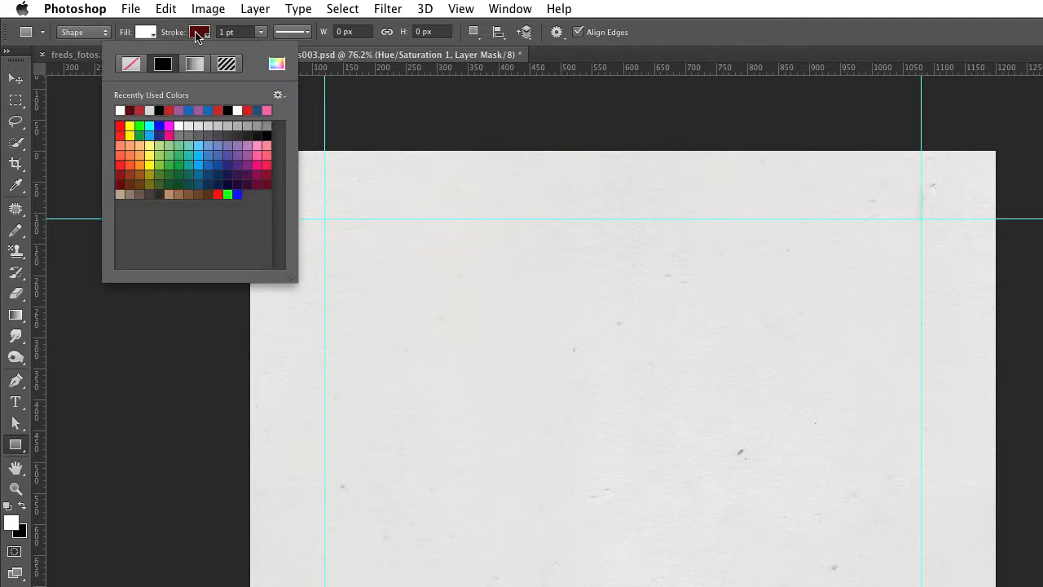
left_click(133, 67)
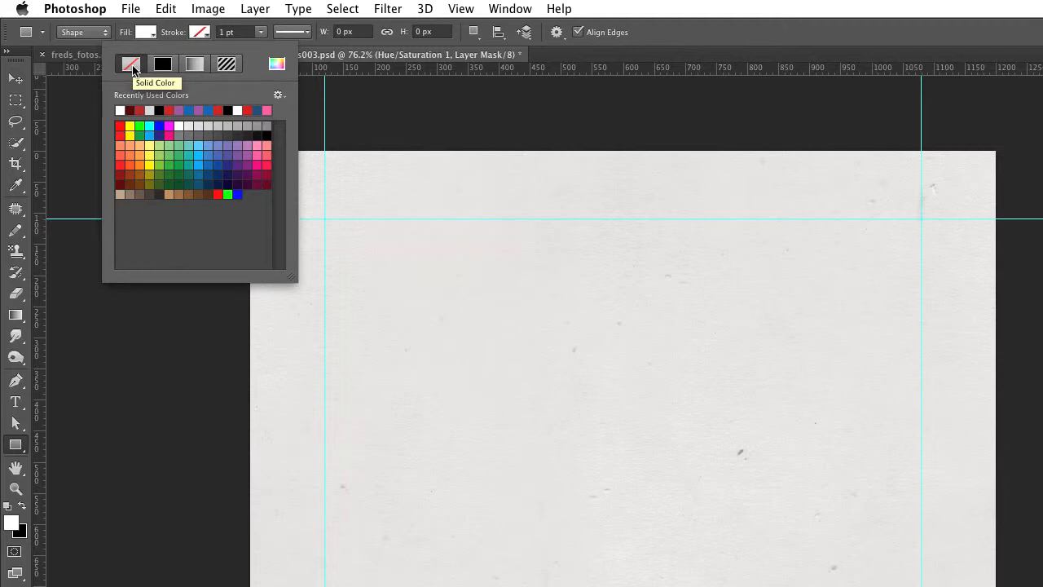
left_click(201, 31)
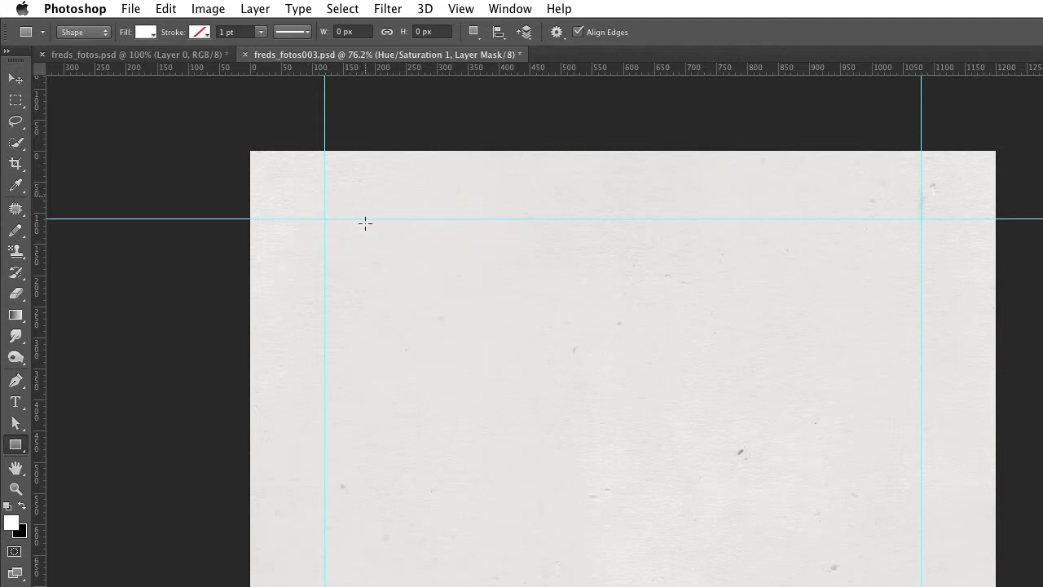
Check that snapping to guides is enabled and draw a white 960 × 856 px rectangle between the vertical guides, starting at the horizontal guide
left_click(456, 9)
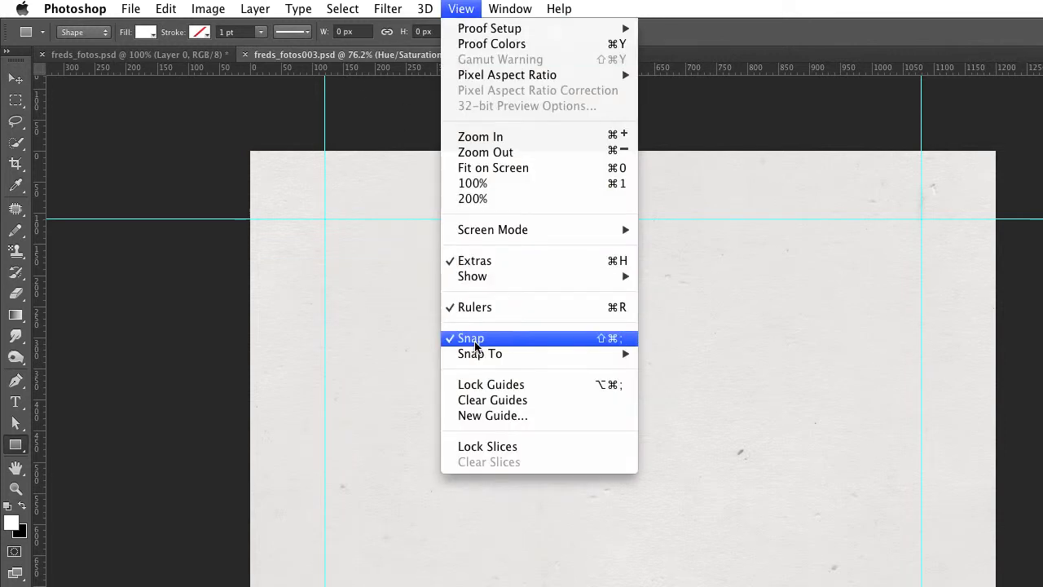
mouse_move(474, 358)
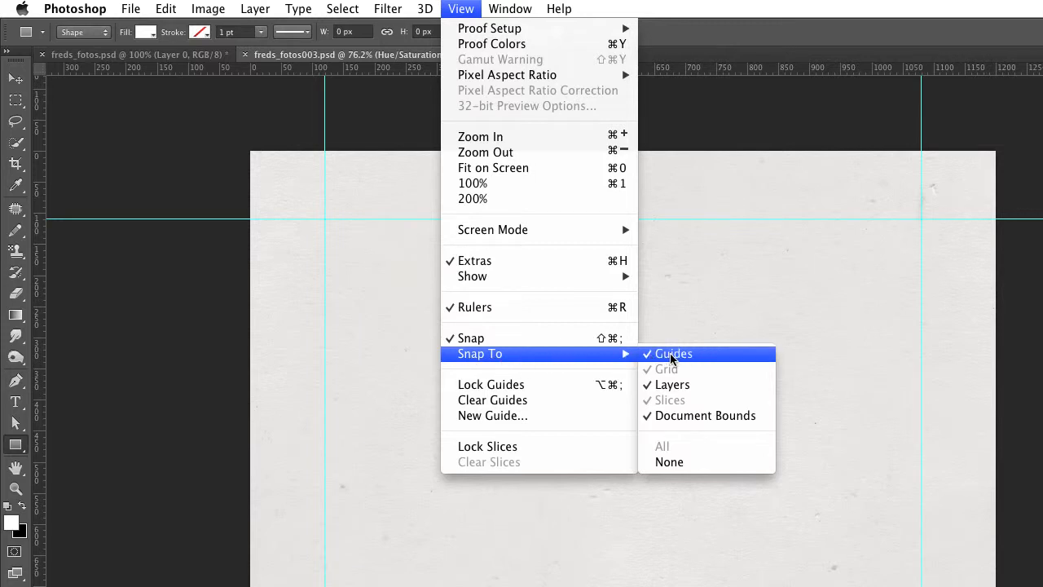
left_click(454, 9)
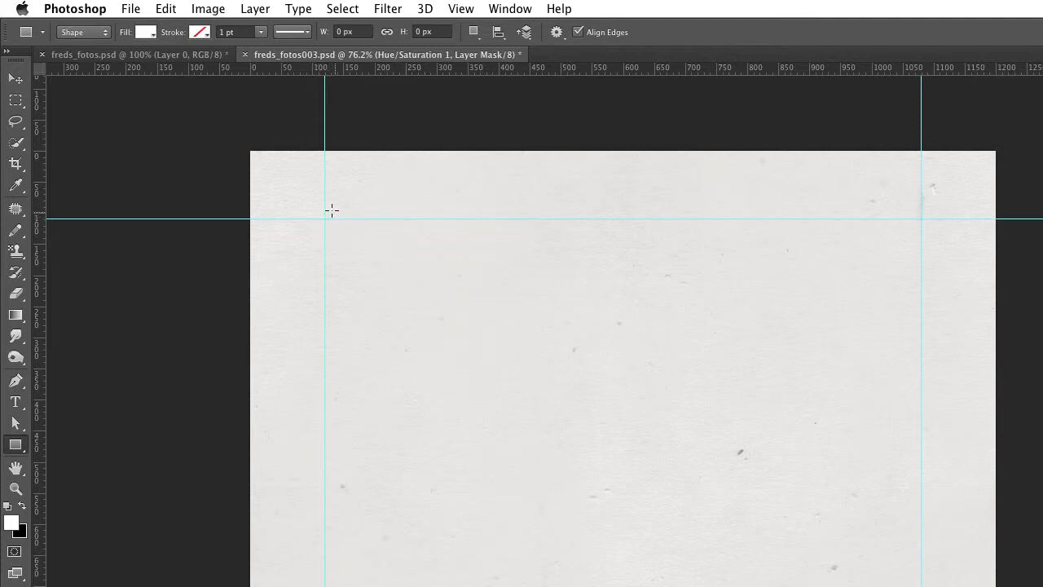
left_click_drag(325, 218, 652, 475)
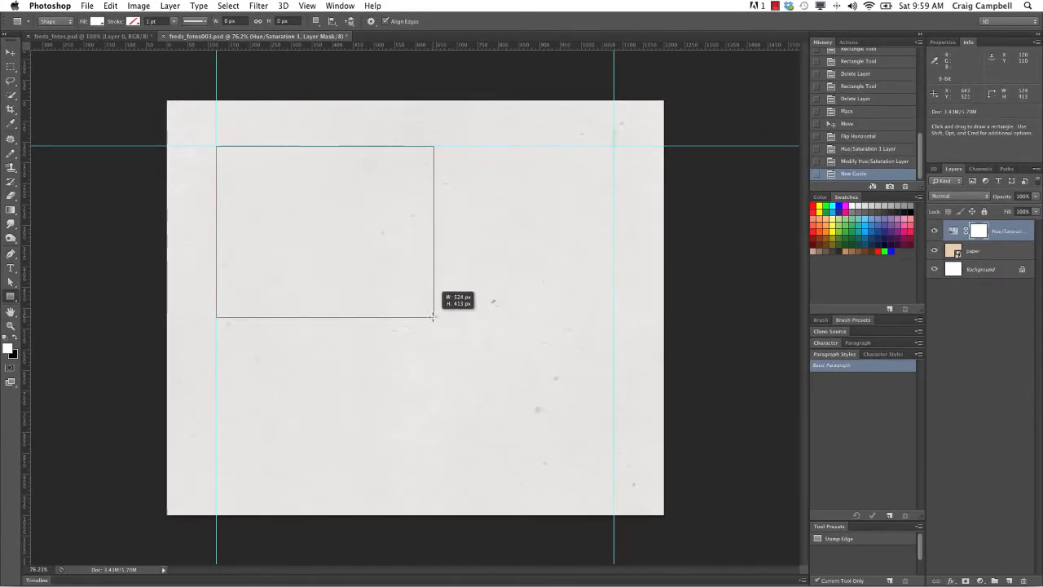
left_click_drag(433, 317, 612, 499)
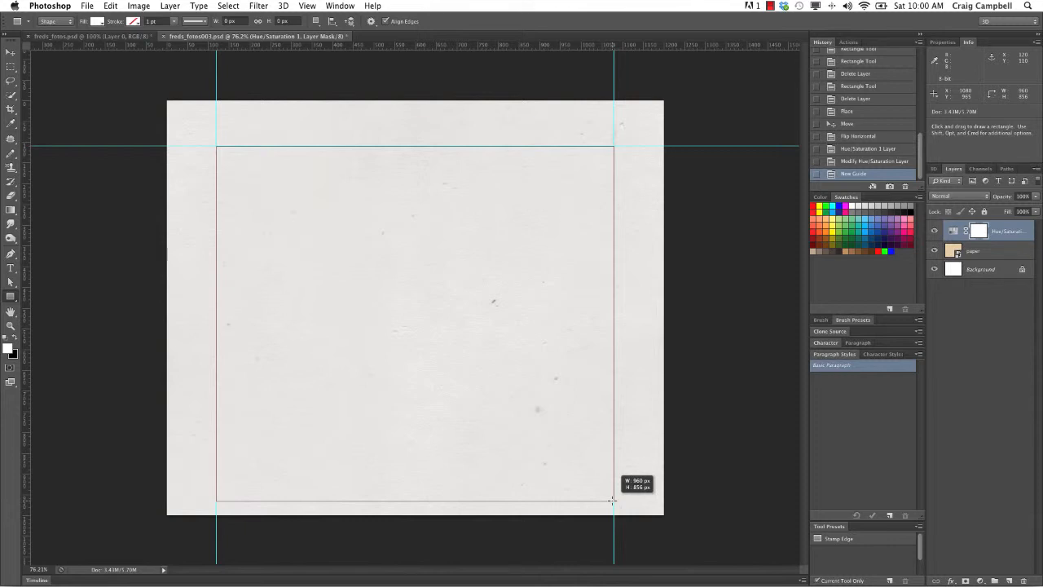
left_click_drag(612, 499, 613, 500)
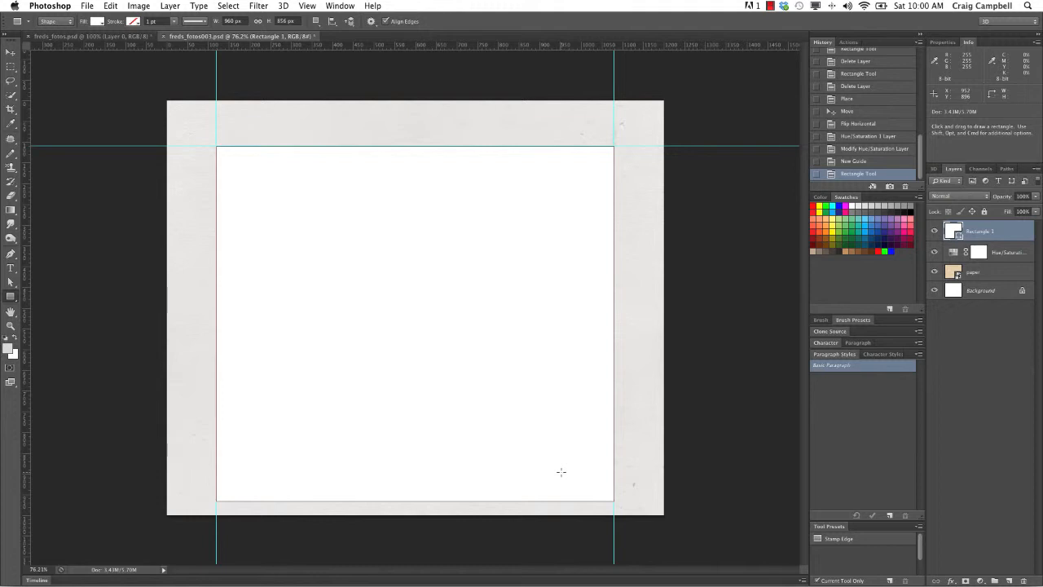
Hide the guides and compare the white rectangle with the finished design in freds_fotos.psd
key("v")
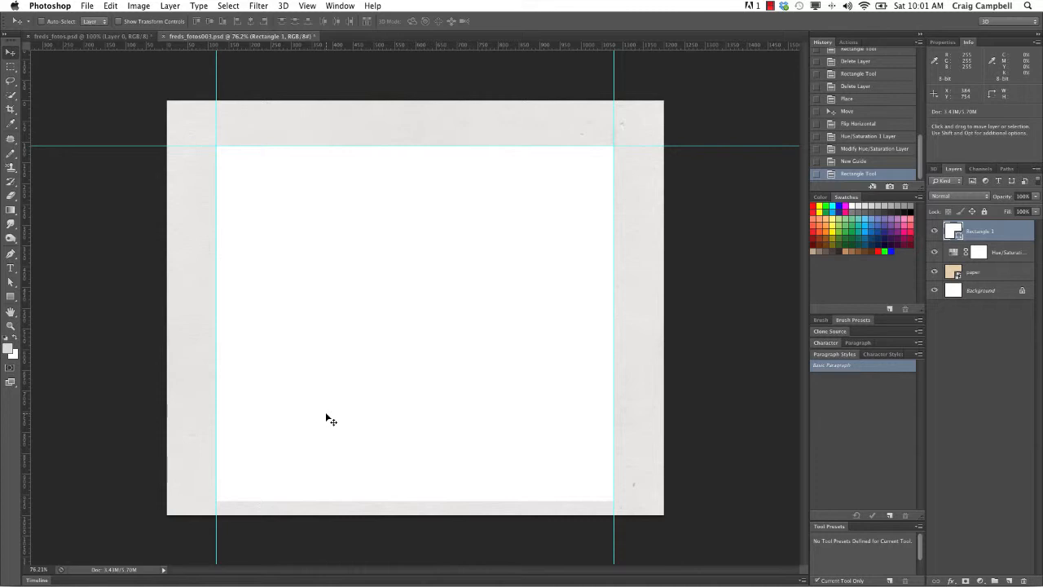
key("super+semicolon")
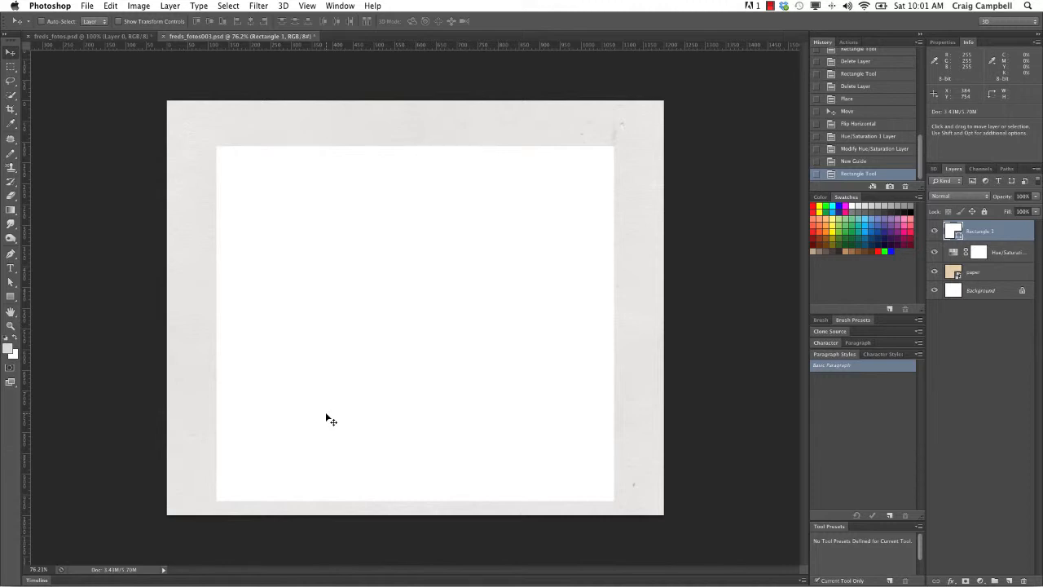
left_click(115, 38)
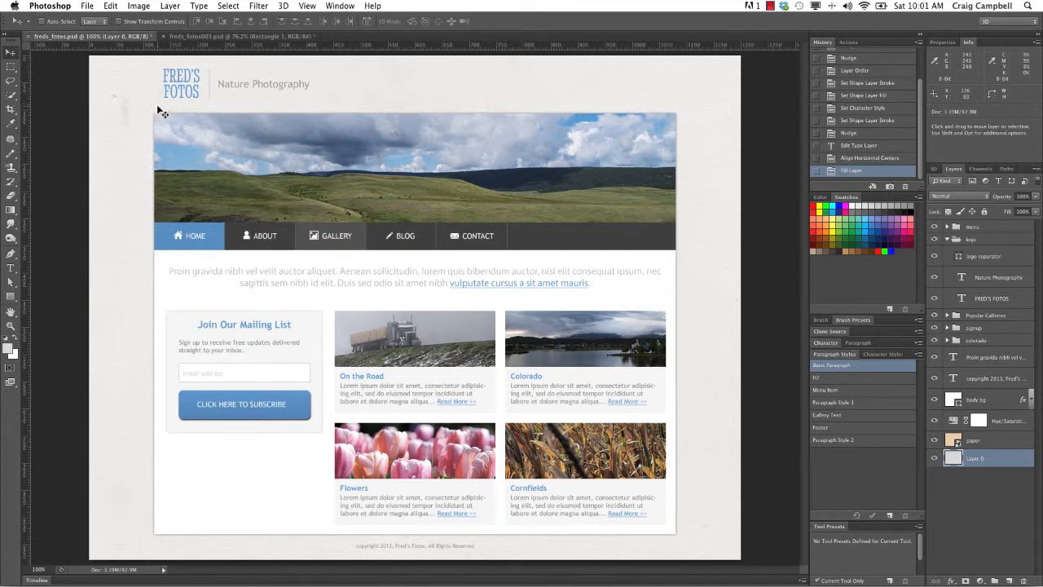
left_click(184, 36)
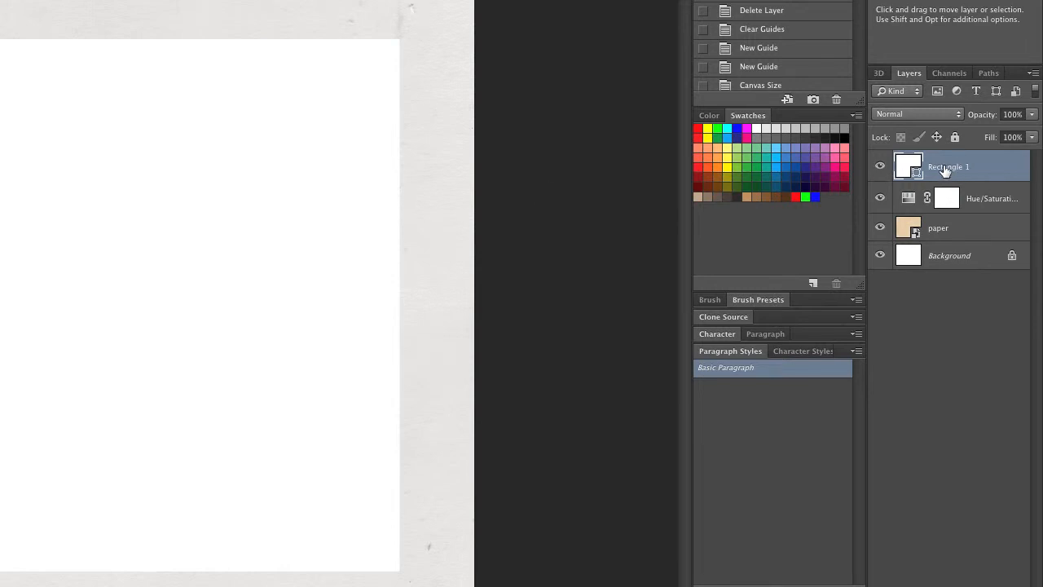
Rename the white rectangle's layer as "content bg"
double_click(947, 167)
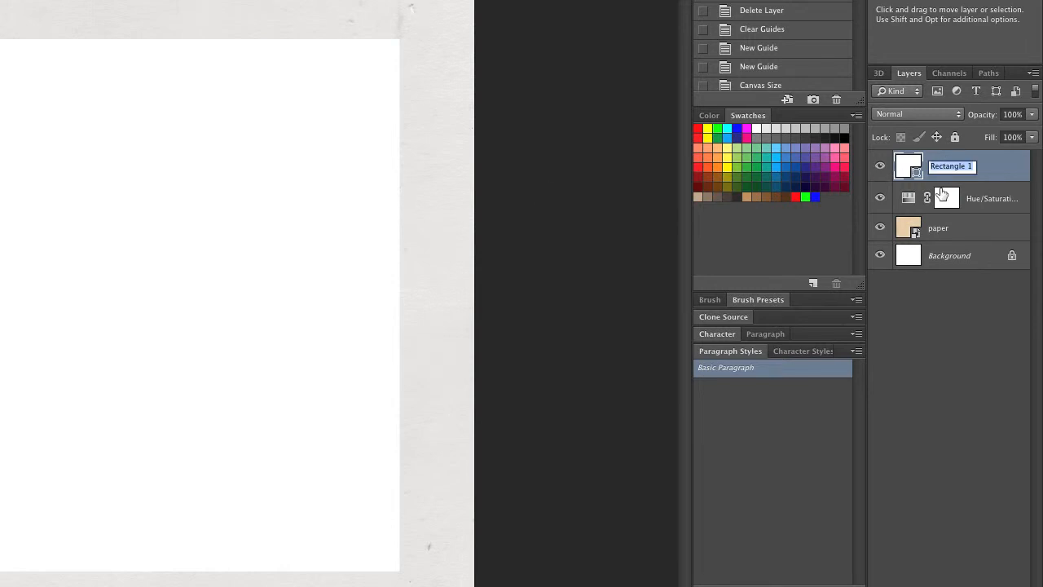
type("Bac")
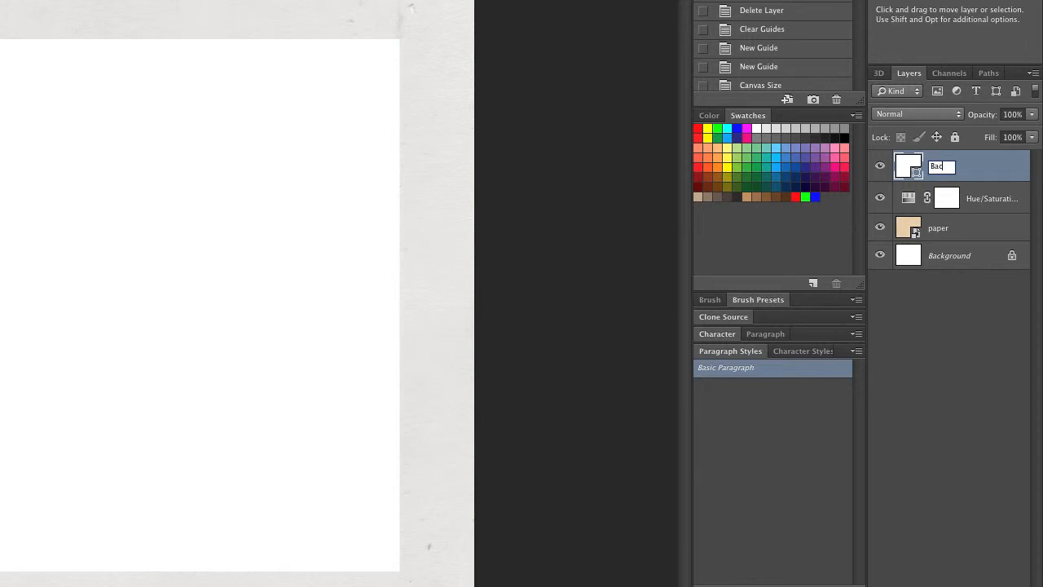
key("BackSpace")
key("BackSpace")
key("BackSpace")
type("content bg")
key("Return")
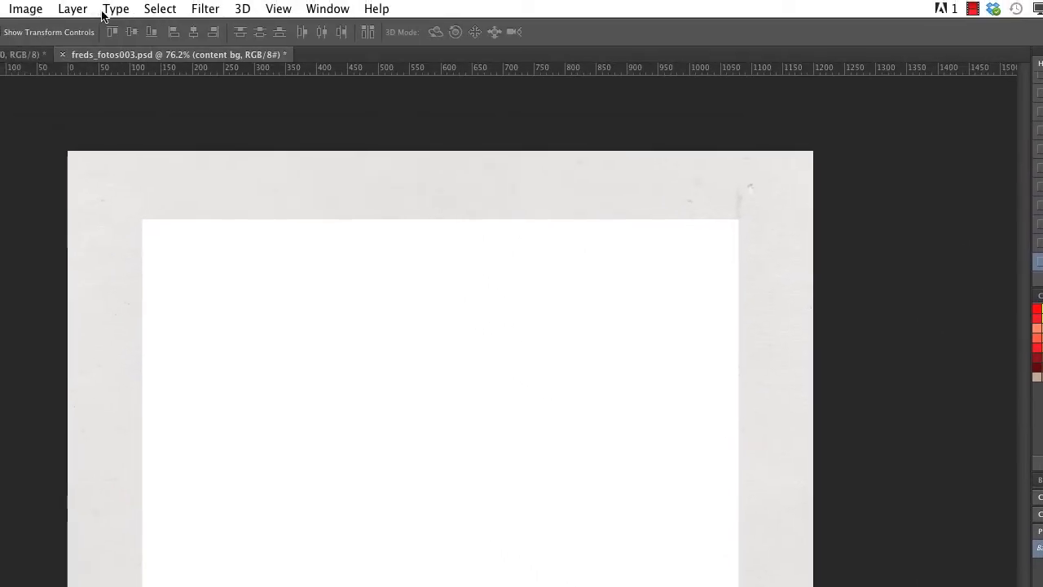
left_click(73, 10)
mouse_move(82, 124)
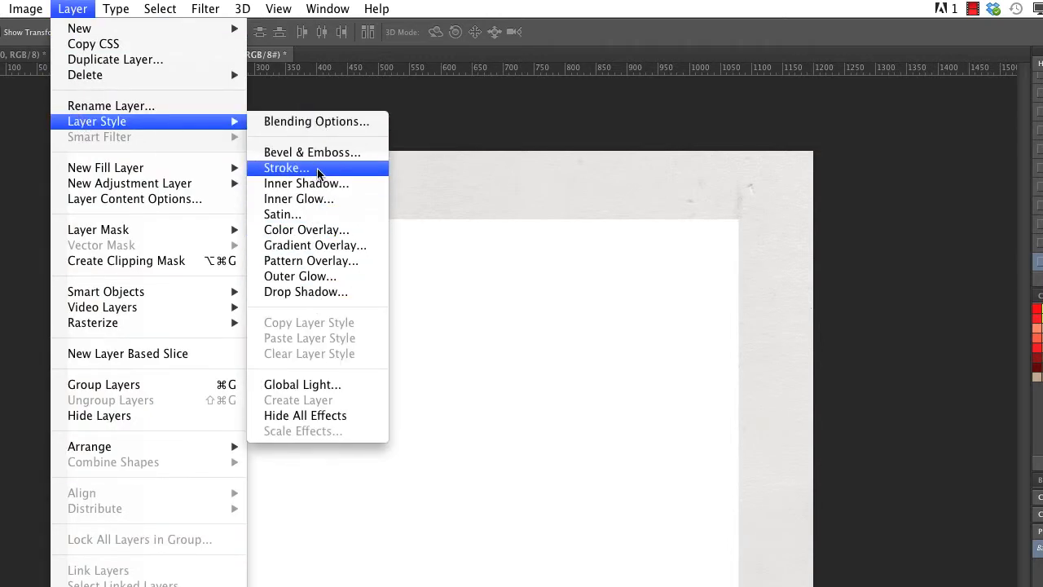
left_click(70, 16)
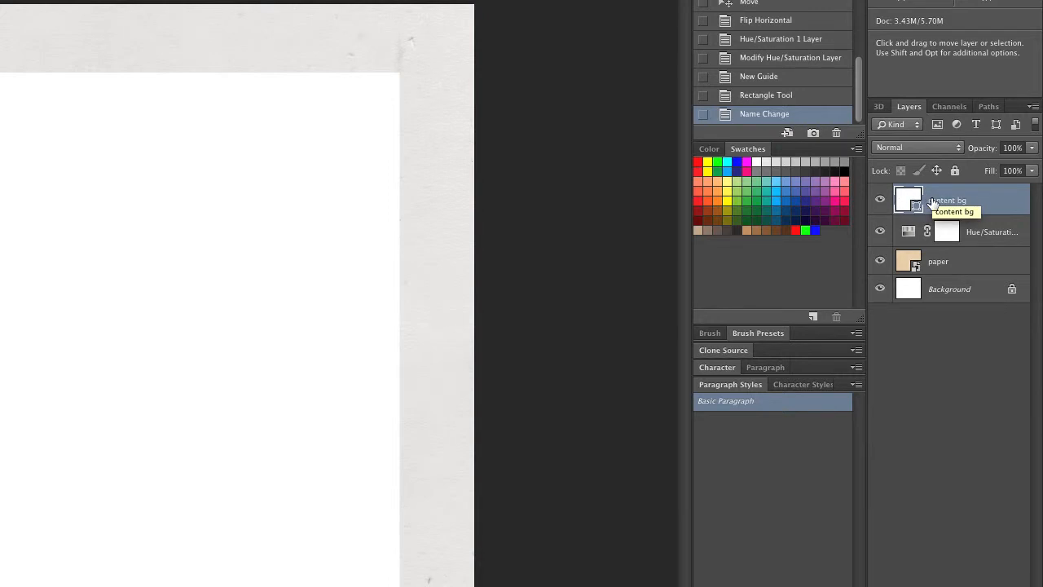
Add a drop shadow to the content bg layer with a distance of 0 px and an opacity of 33%
double_click(997, 203)
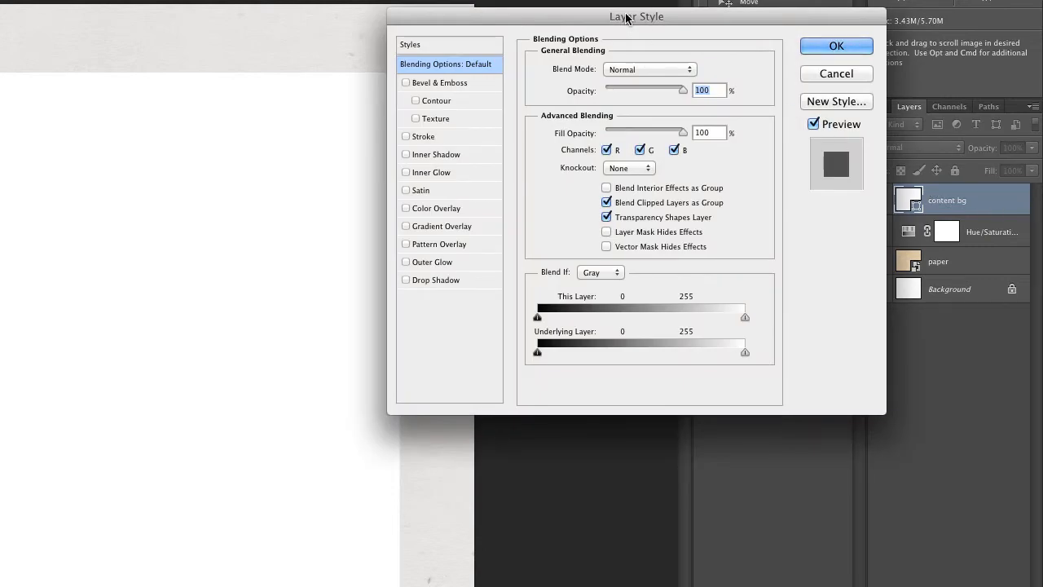
left_click_drag(627, 18, 87, 123)
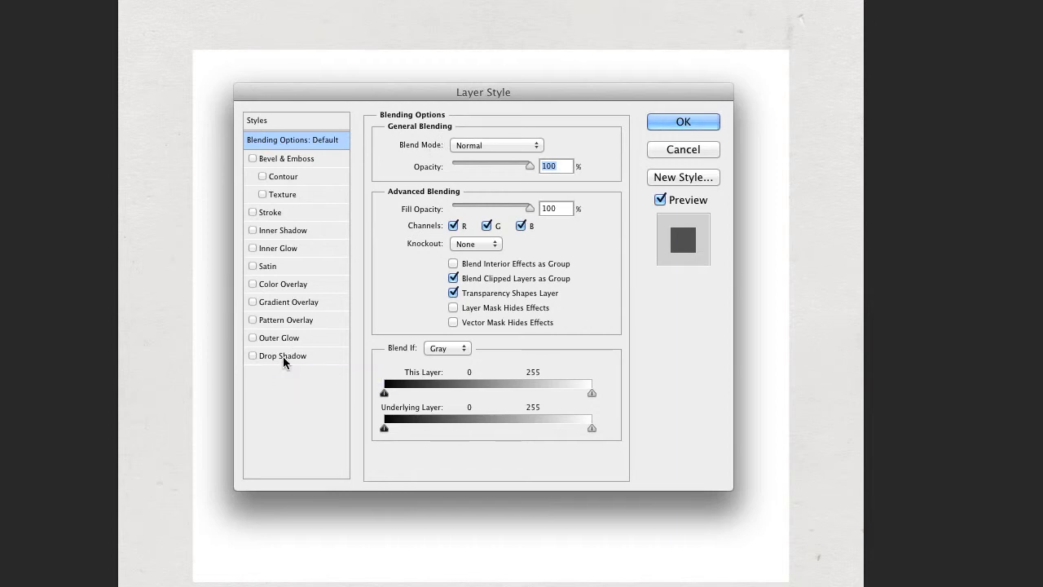
left_click(252, 356)
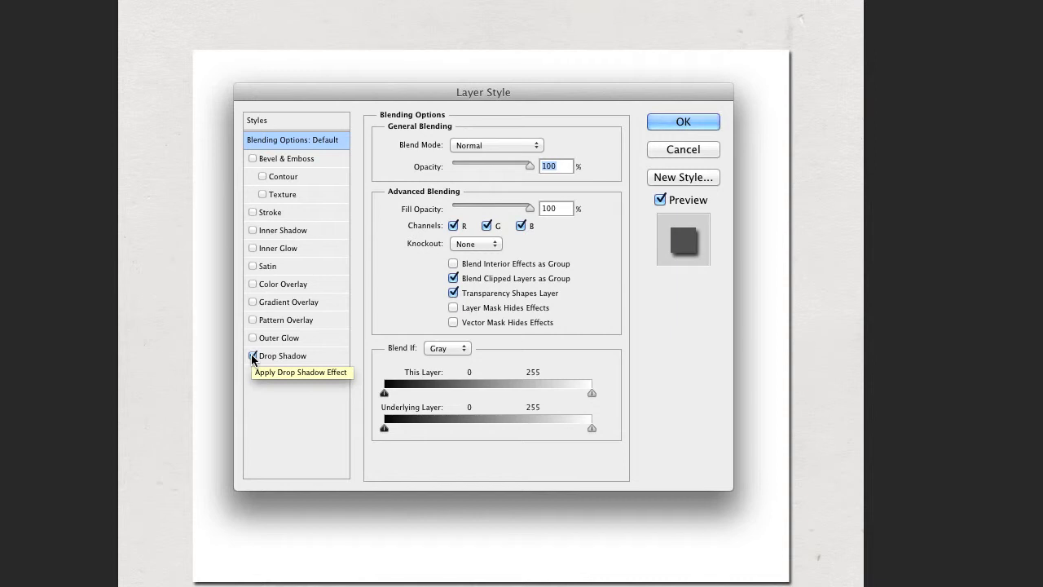
left_click(251, 357)
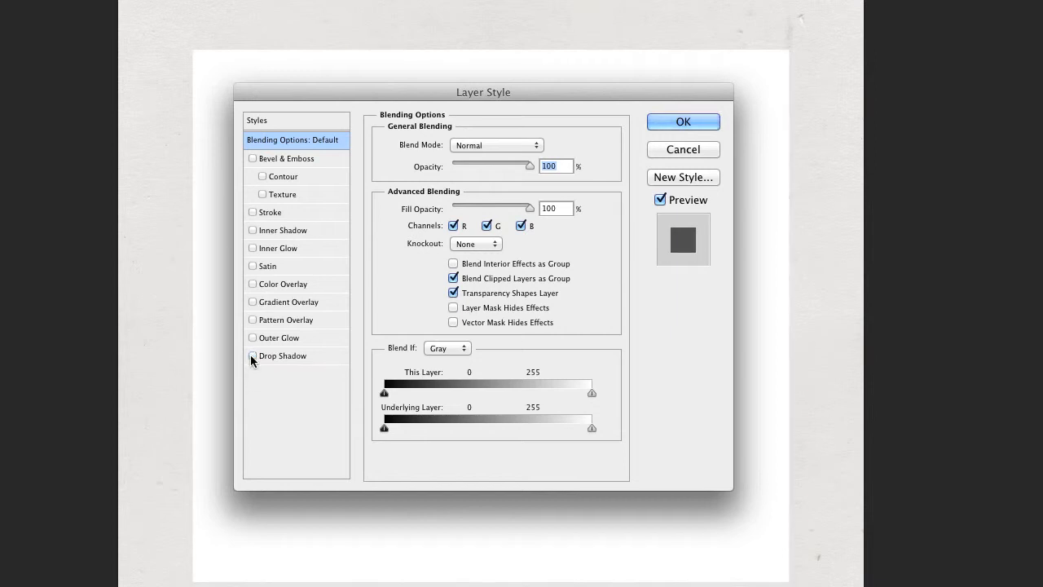
left_click(284, 356)
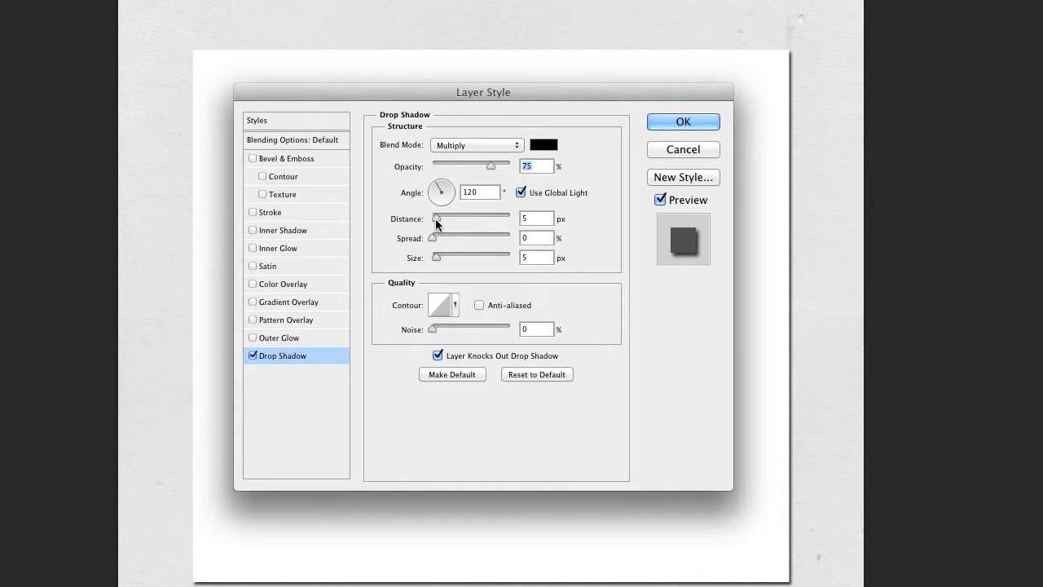
left_click_drag(437, 224, 419, 224)
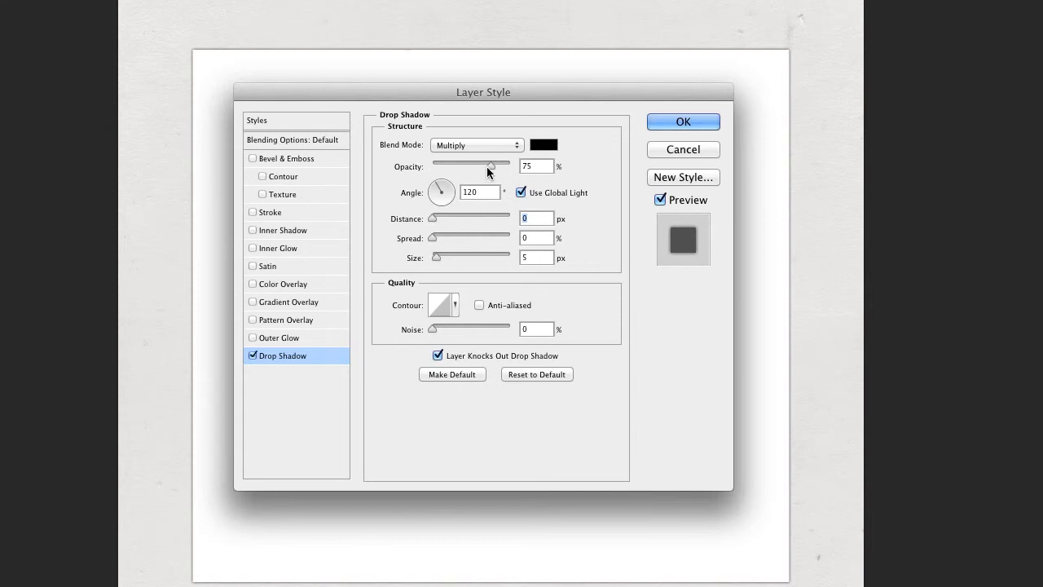
left_click_drag(489, 166, 457, 166)
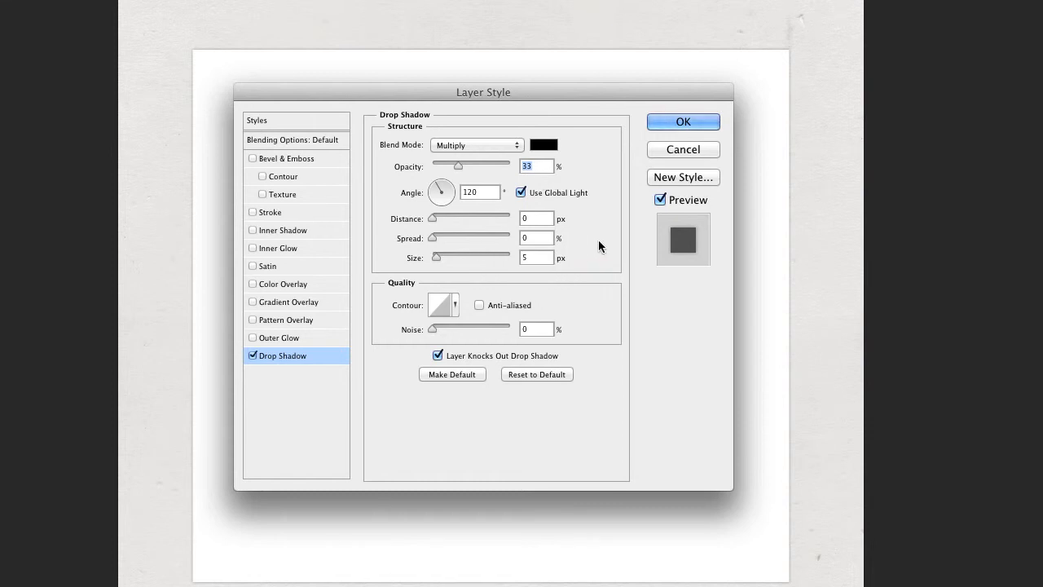
left_click(683, 122)
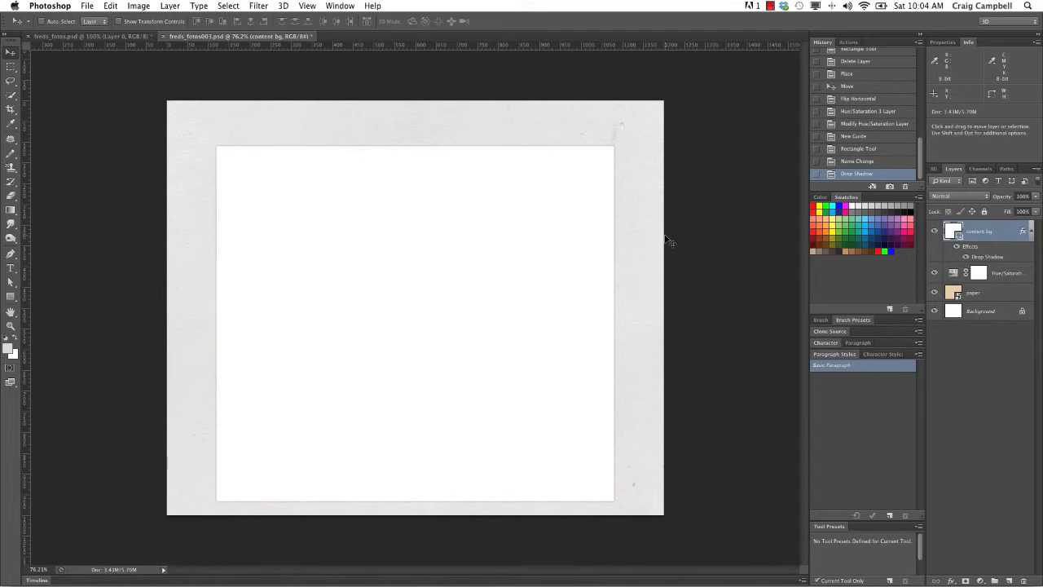
Try a green fill on the content bg shape with the Direct Selection Tool active, and restore the white fill
key("a")
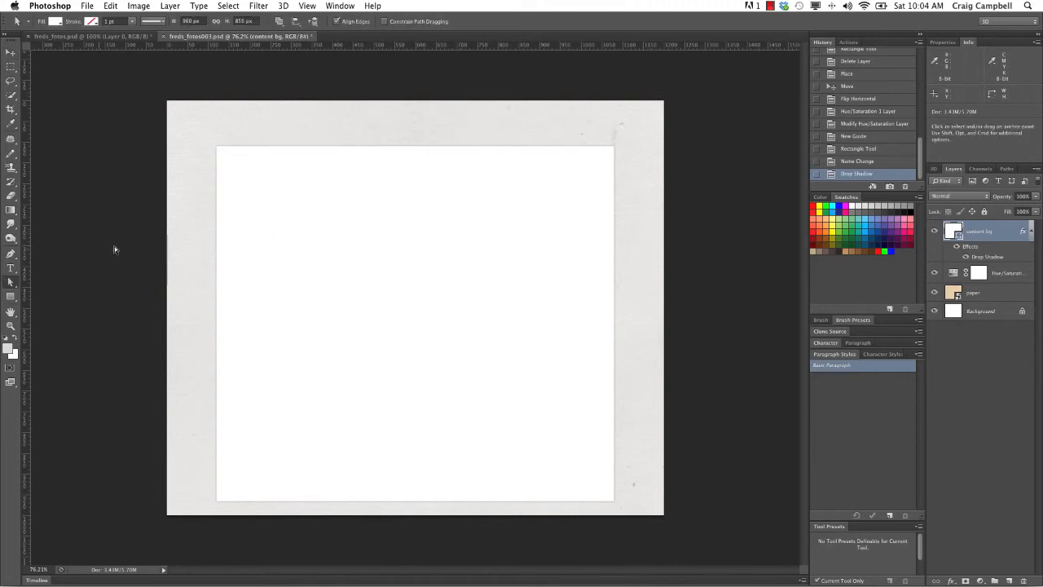
left_click(8, 284)
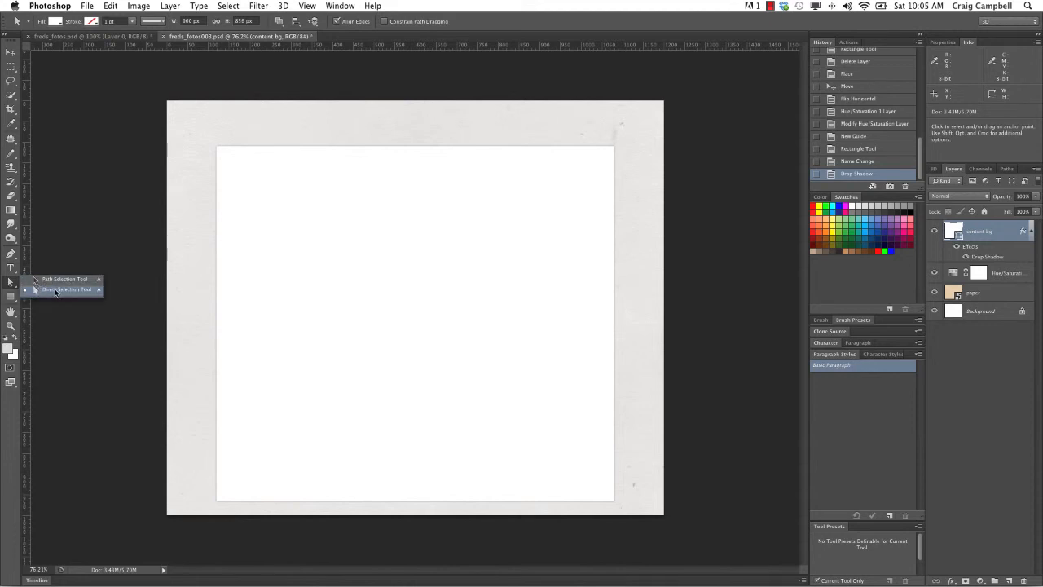
left_click(56, 291)
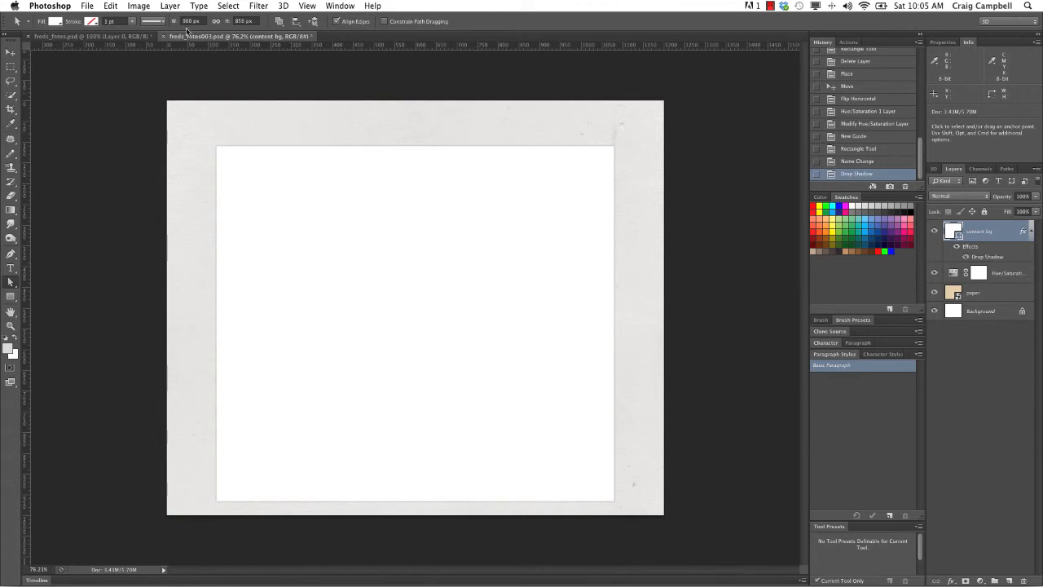
left_click(56, 22)
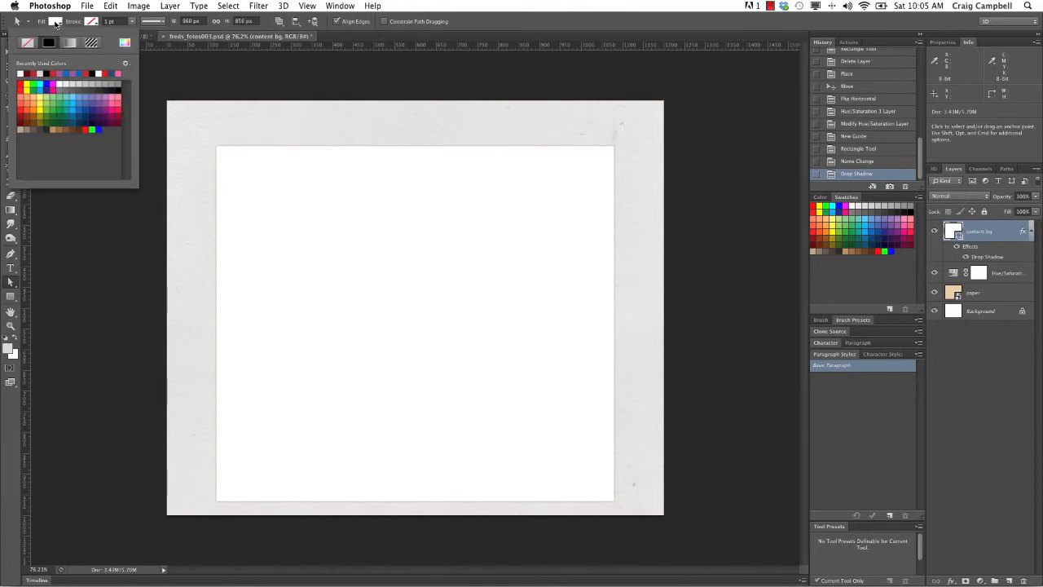
left_click(53, 109)
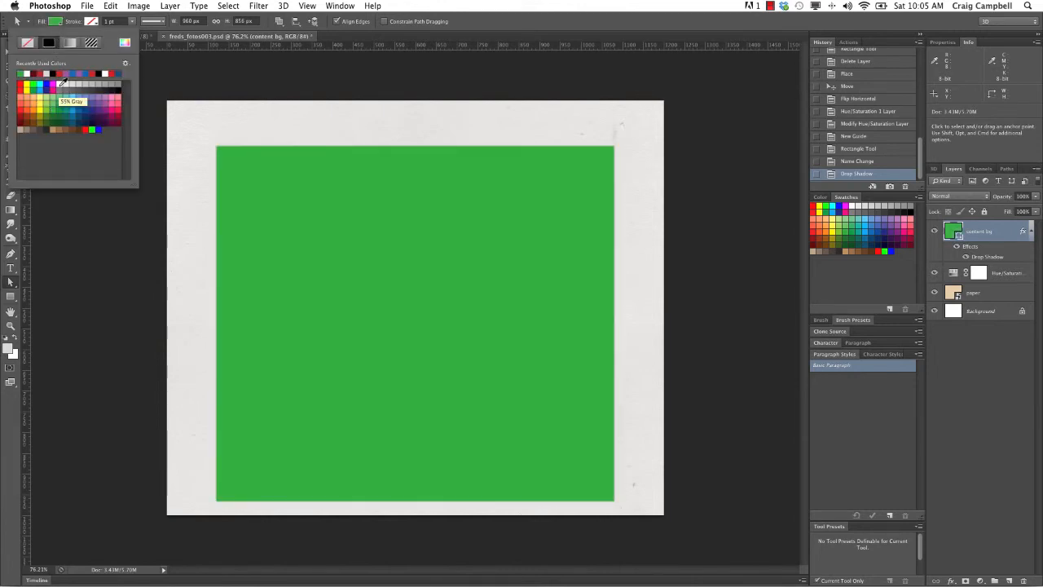
left_click(62, 82)
left_click(57, 23)
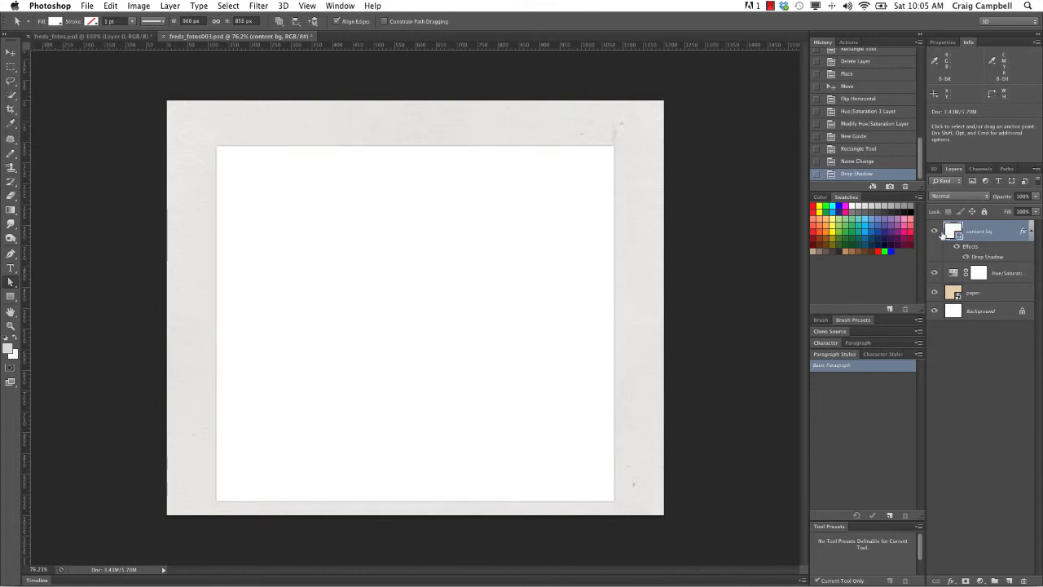
Try red fill colors such as #bf3131 for the content bg shape in the Color Picker
double_click(949, 231)
left_click_drag(385, 90, 517, 94)
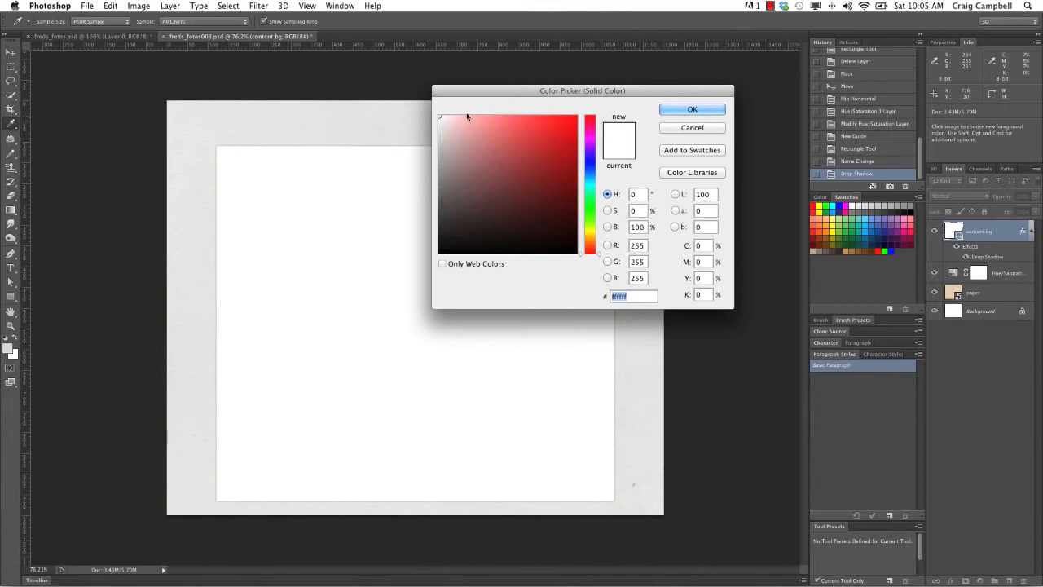
mouse_move(467, 117)
left_mouse_down()
mouse_move(465, 135)
mouse_move(541, 150)
left_mouse_up()
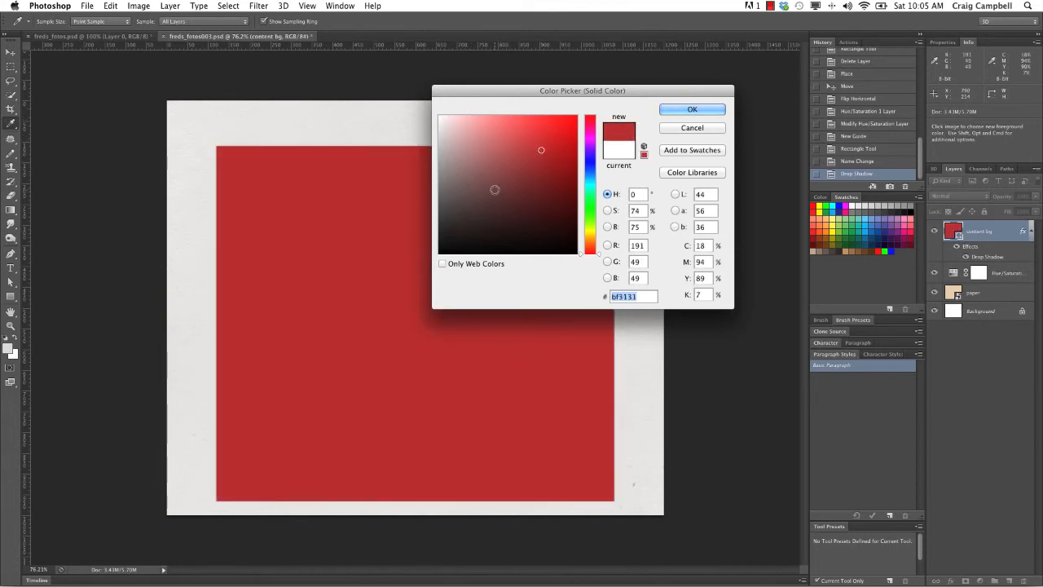
key("Return")
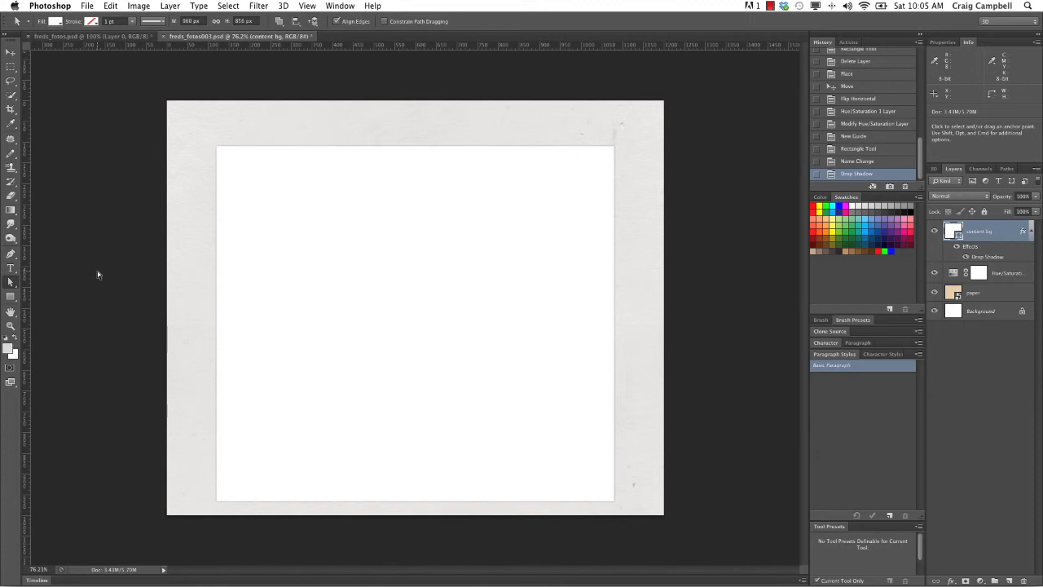
Draw a trial rectangle overlapping the upper left edge of the content bg shape and delete it
left_click(10, 297)
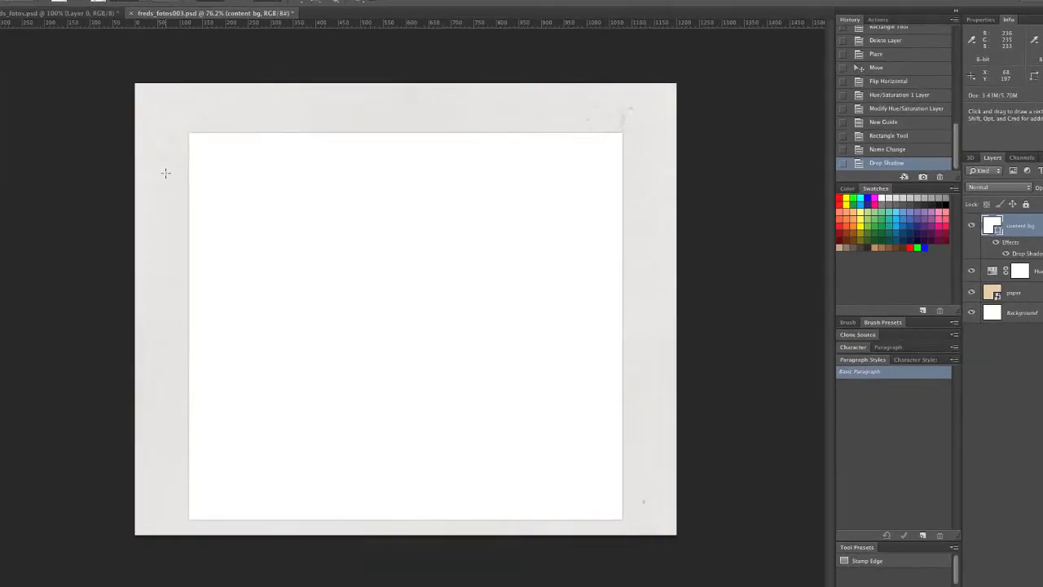
left_click_drag(195, 182, 269, 215)
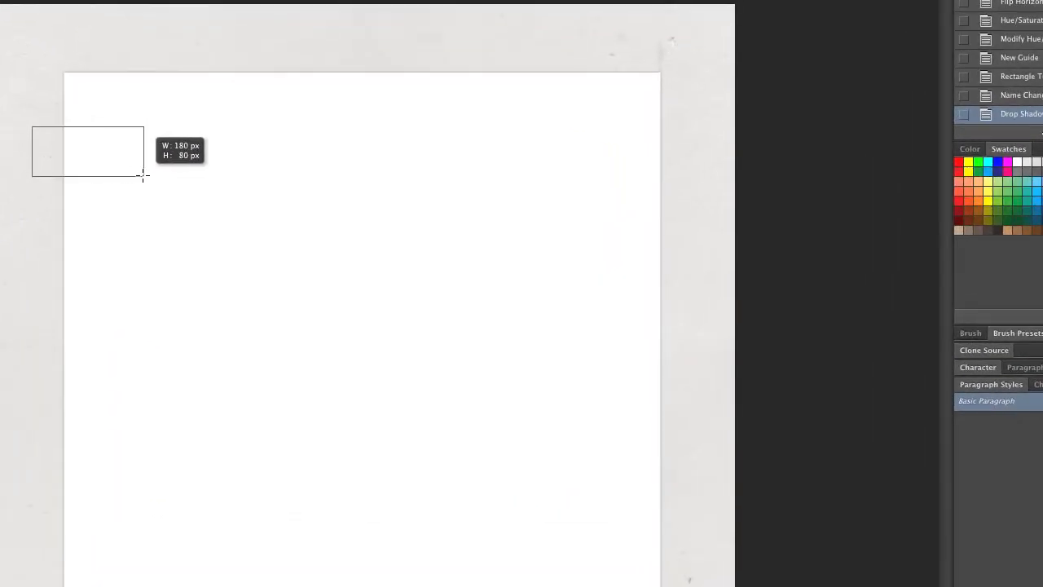
left_click_drag(143, 175, 401, 288)
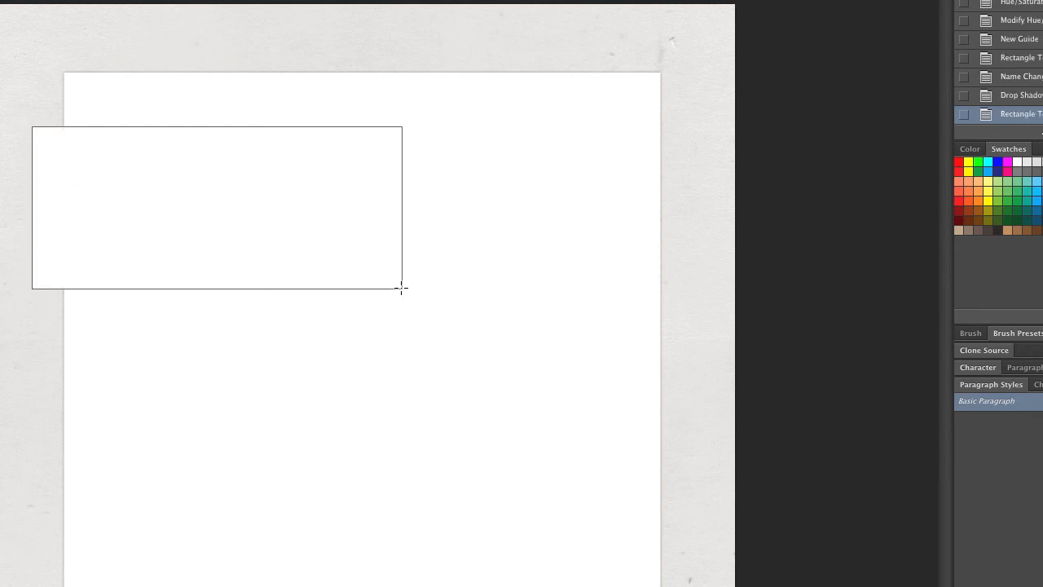
key("Delete")
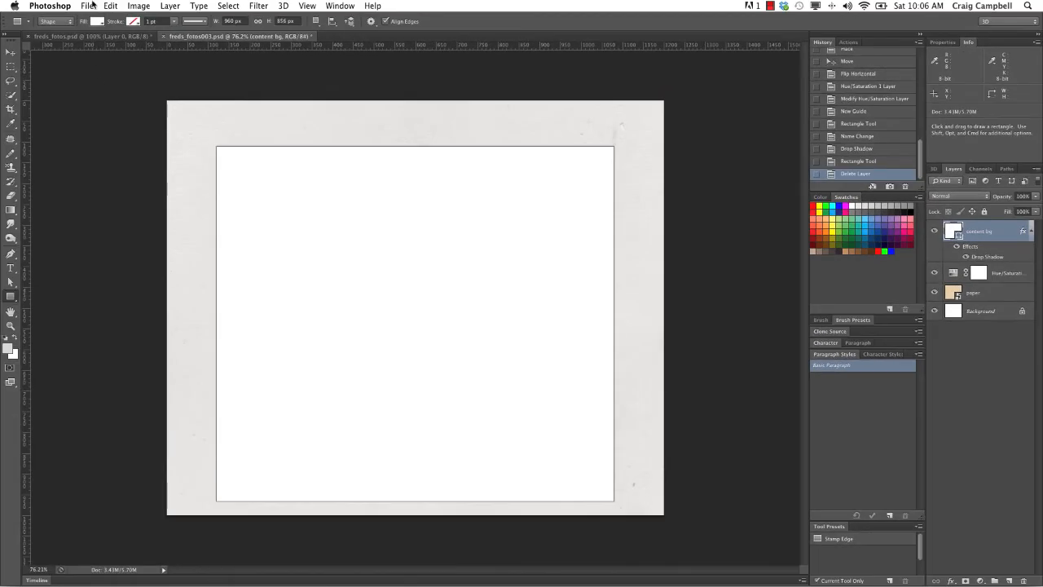
Save the document as freds_fotos004.psd in the project-files folder with Maximize Compatibility on
left_click(86, 6)
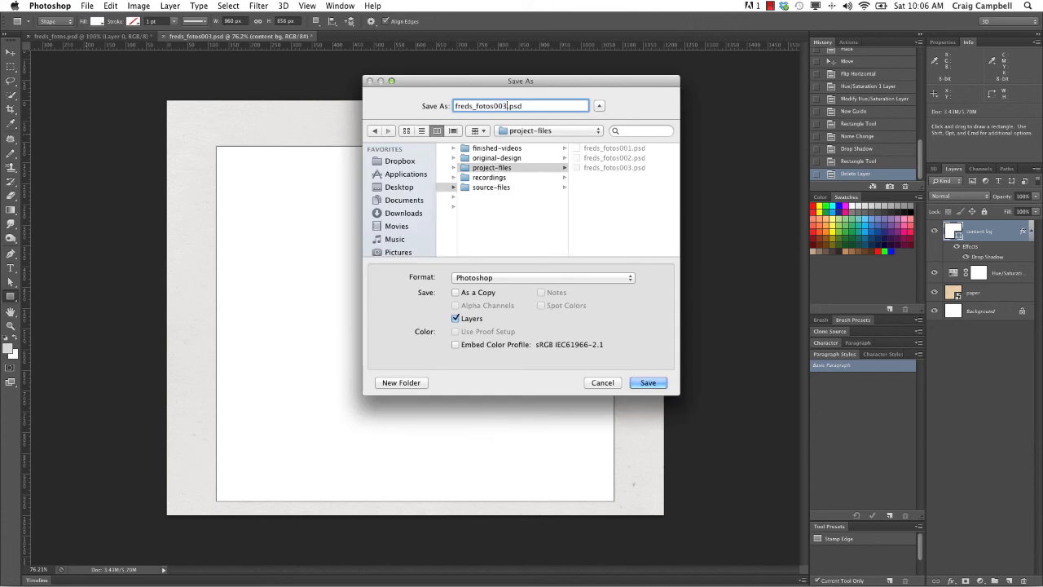
key("BackSpace")
key("Return")
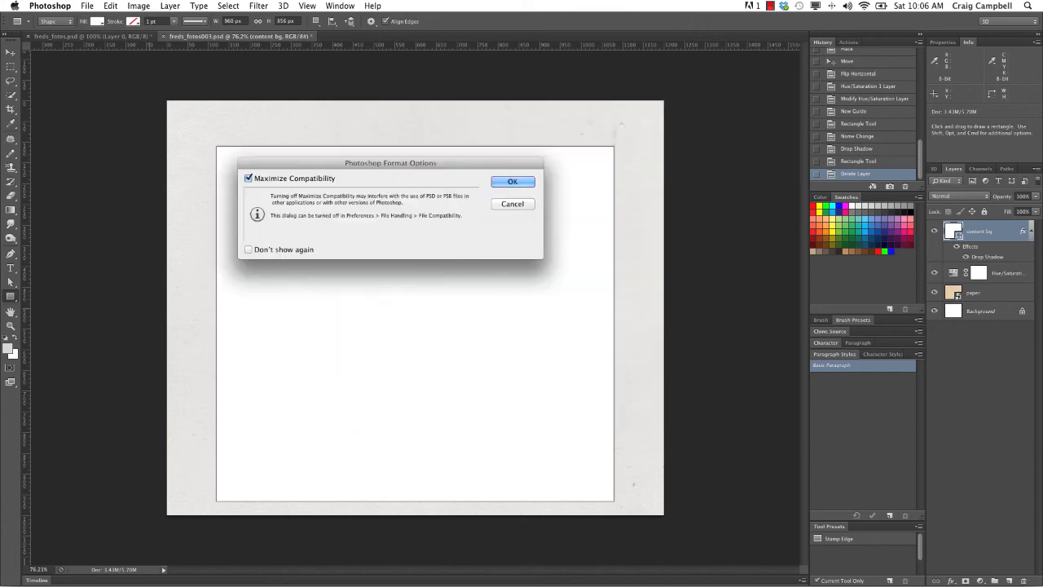
key("Return")
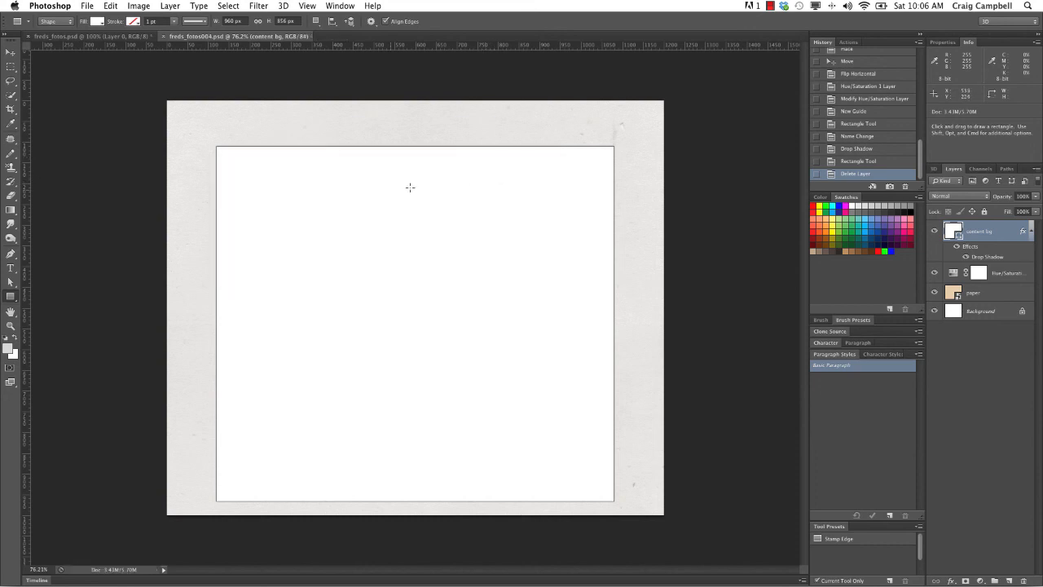